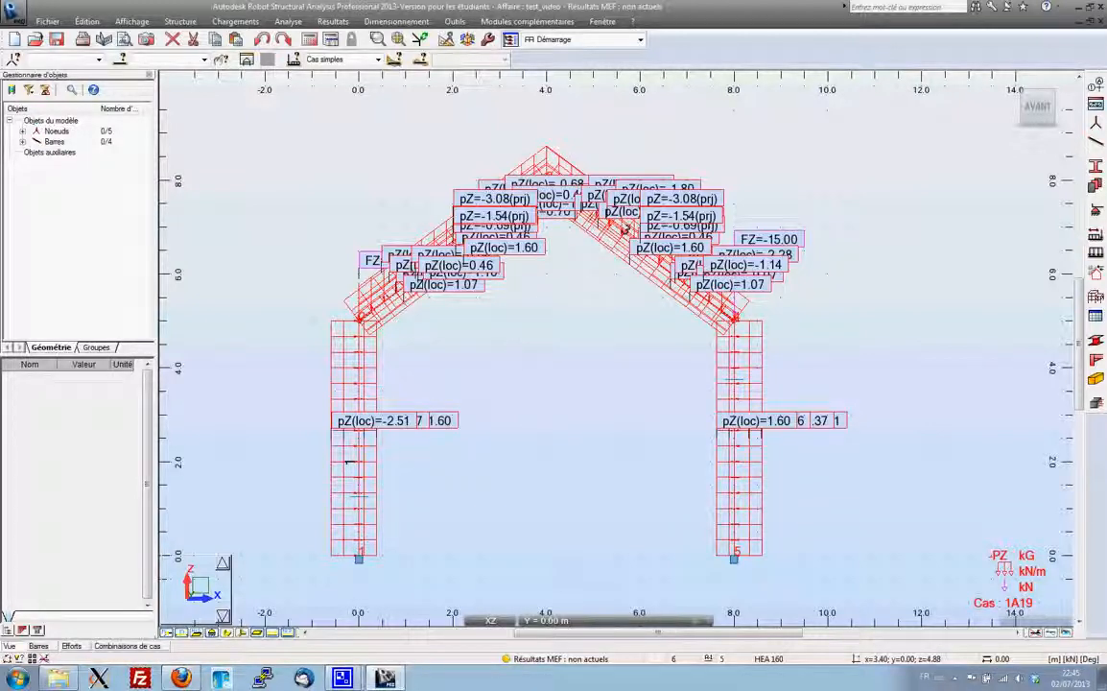
Step: Hide the load symbols and load values displayed on the portal frame
left_click(272, 632)
left_click(257, 632)
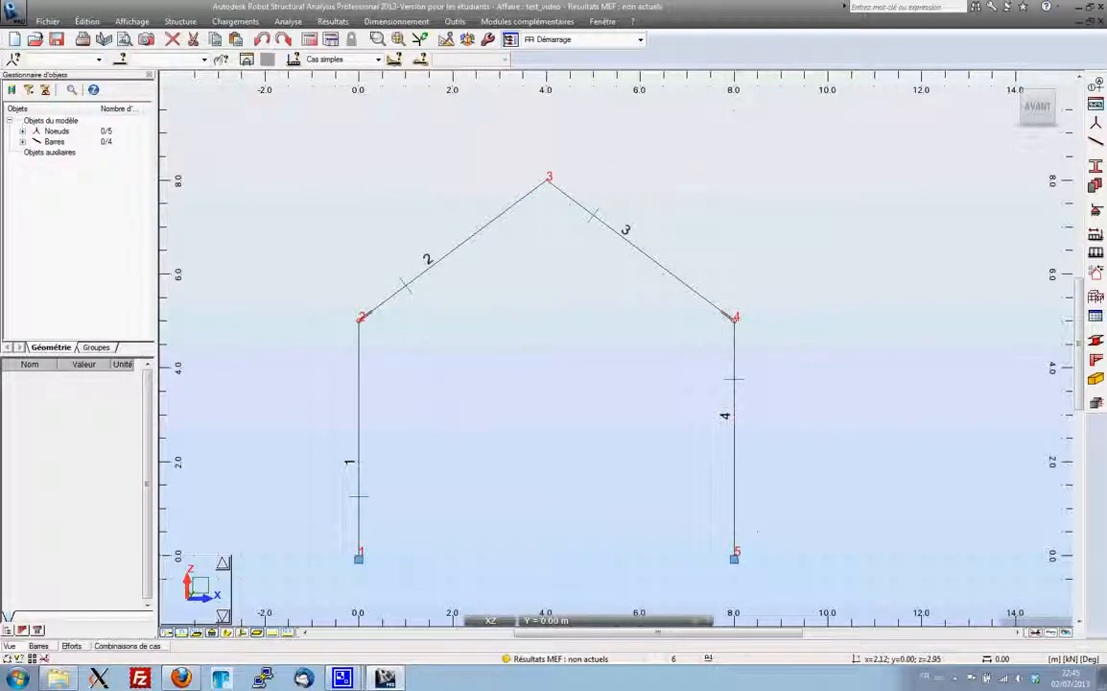
Step: Generate complete automatic load combinations to NF-EN 1990:2002, excluding the seismic (sismique) ACC model
left_click(235, 21)
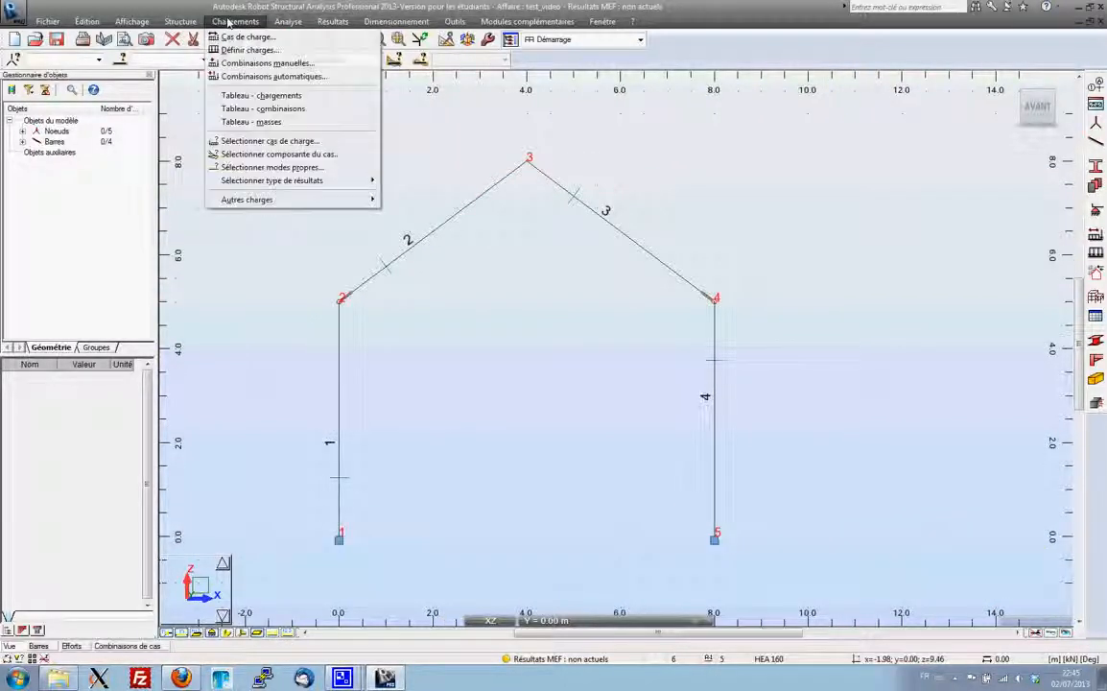
left_click(256, 78)
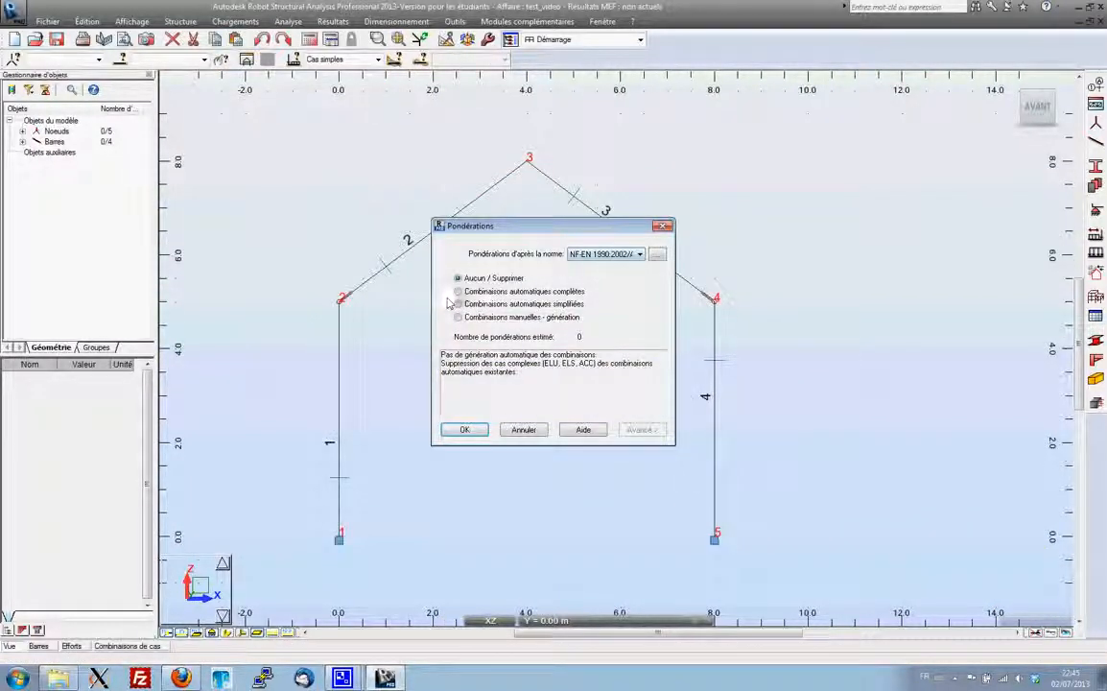
left_click(459, 291)
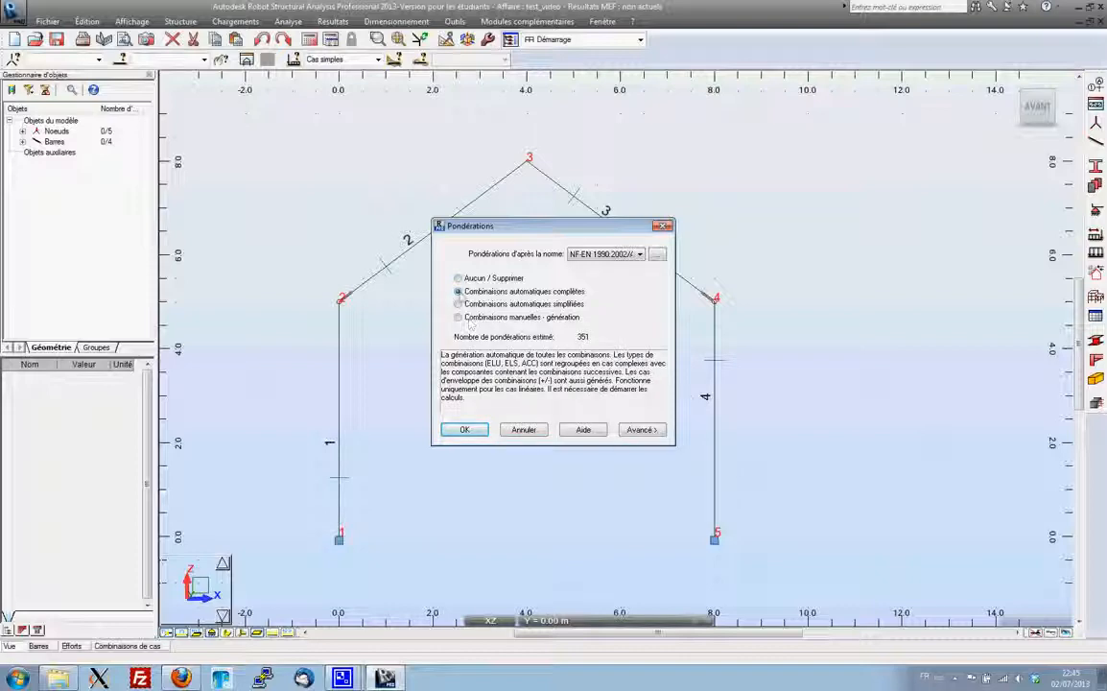
left_click(639, 430)
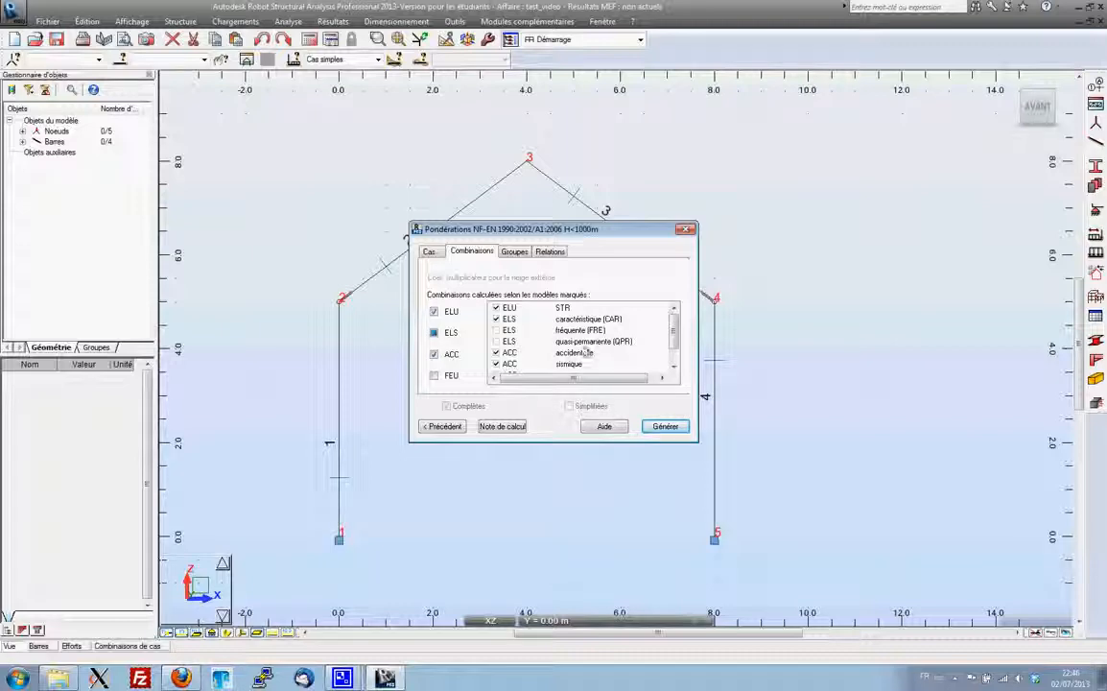
left_click_drag(673, 334, 673, 352)
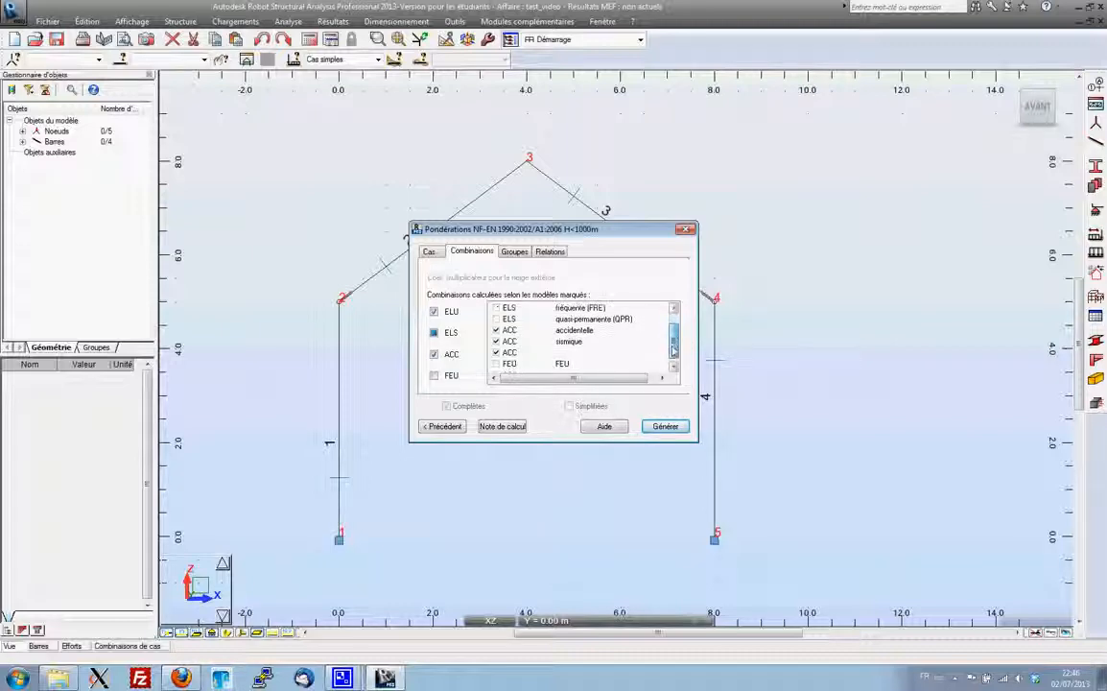
left_click(496, 342)
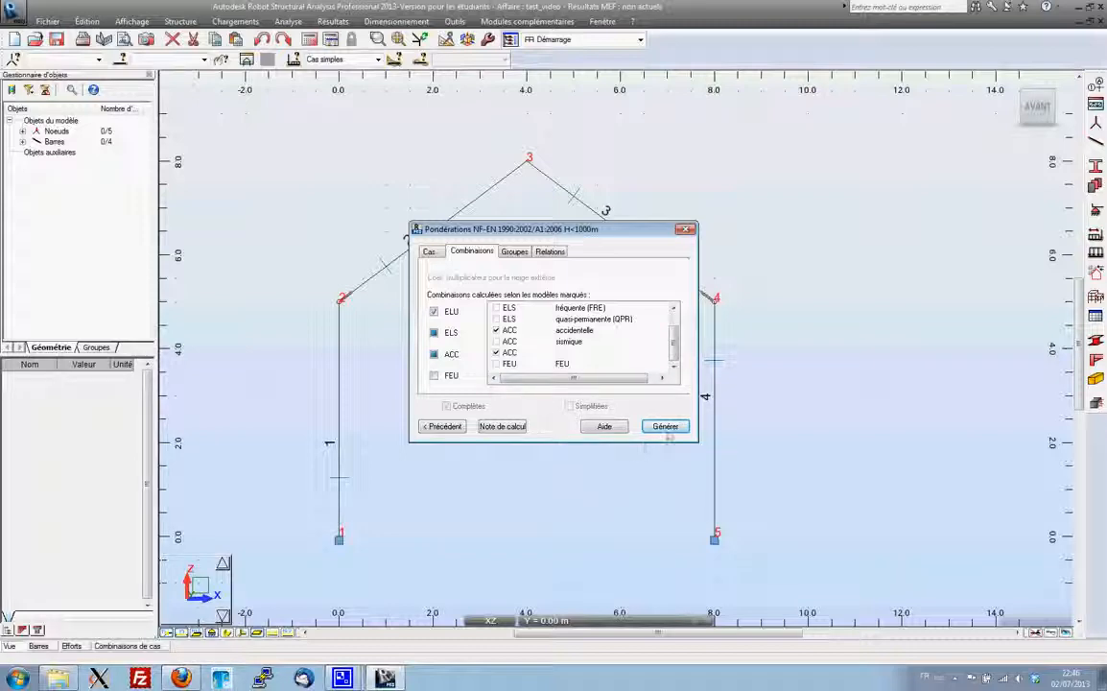
left_click(666, 427)
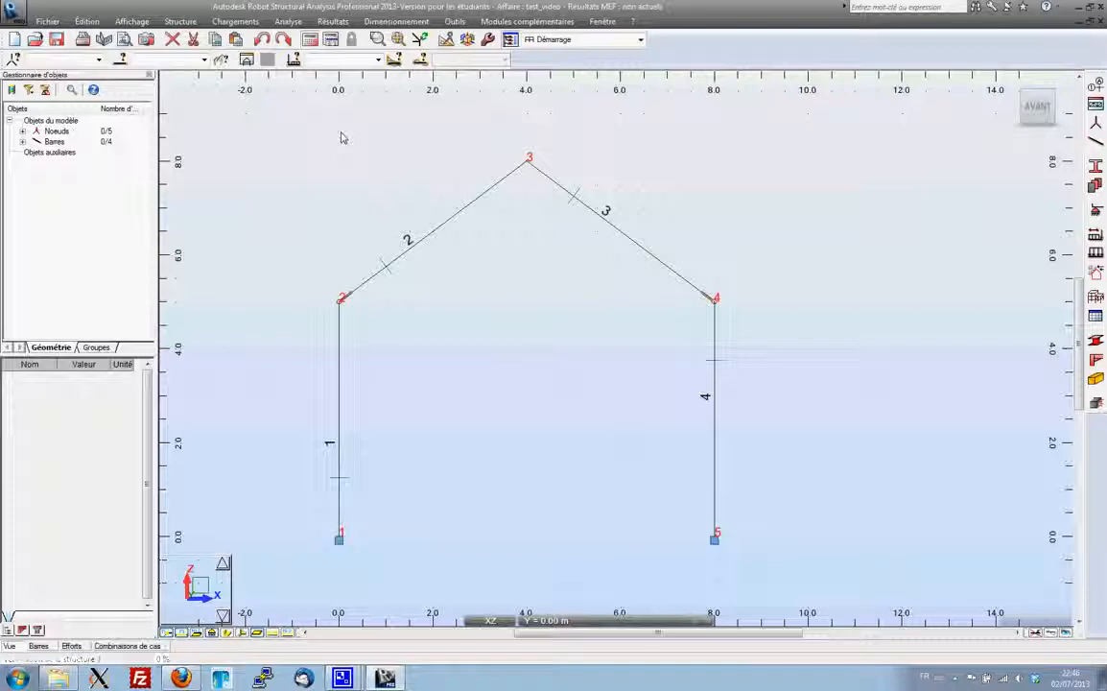
Step: Examine the ELU, ELS and ACC definitions in the load combinations table and return to the structure view
left_click(235, 21)
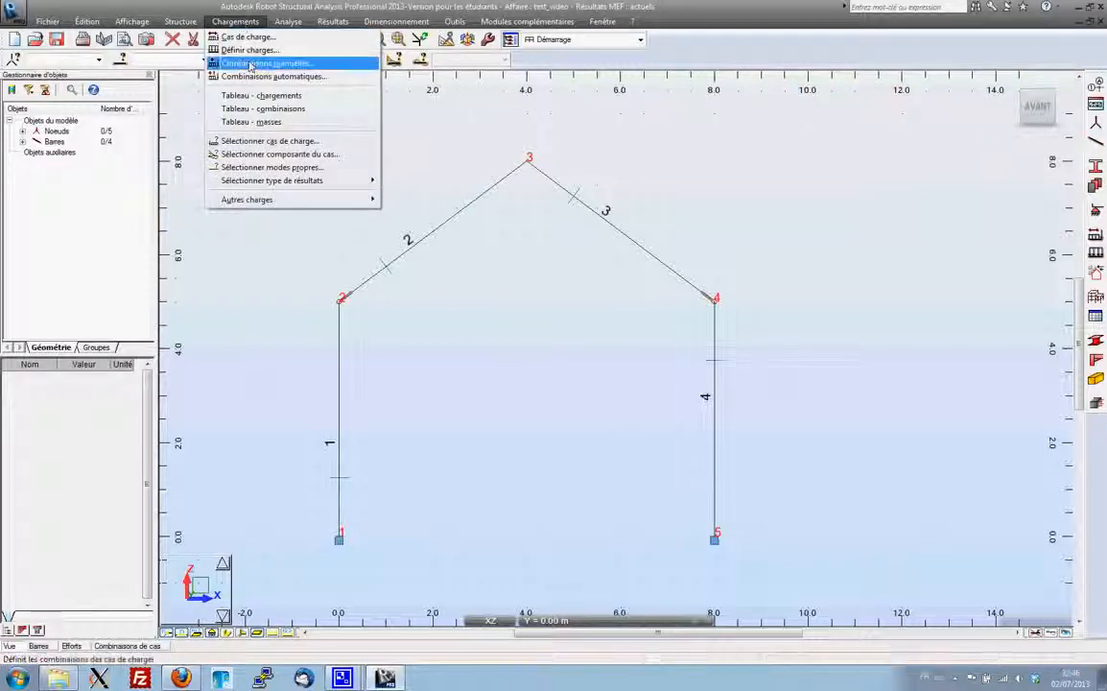
left_click(257, 109)
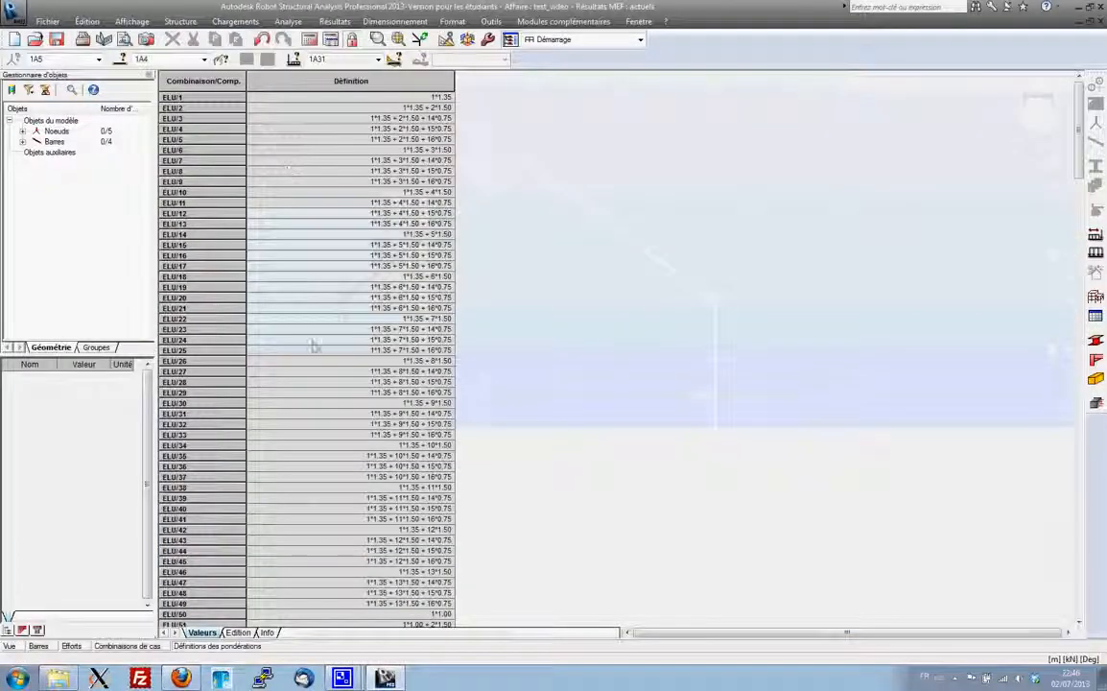
scroll(315, 346, "down", 17)
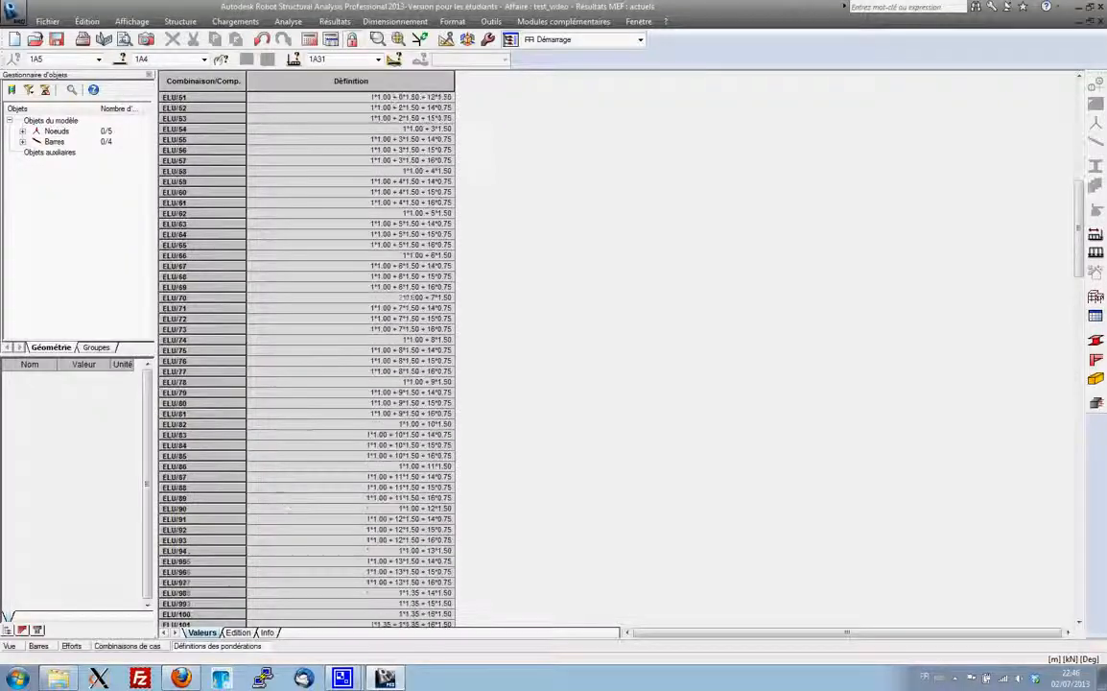
scroll(276, 508, "up", 13)
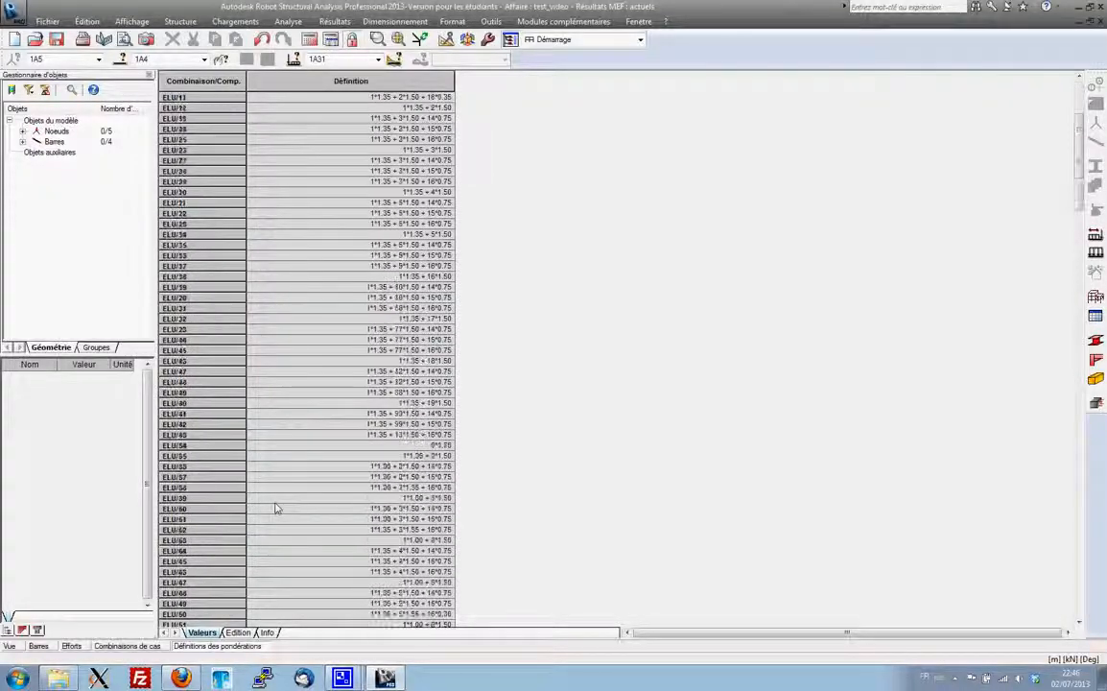
scroll(276, 508, "down", 20)
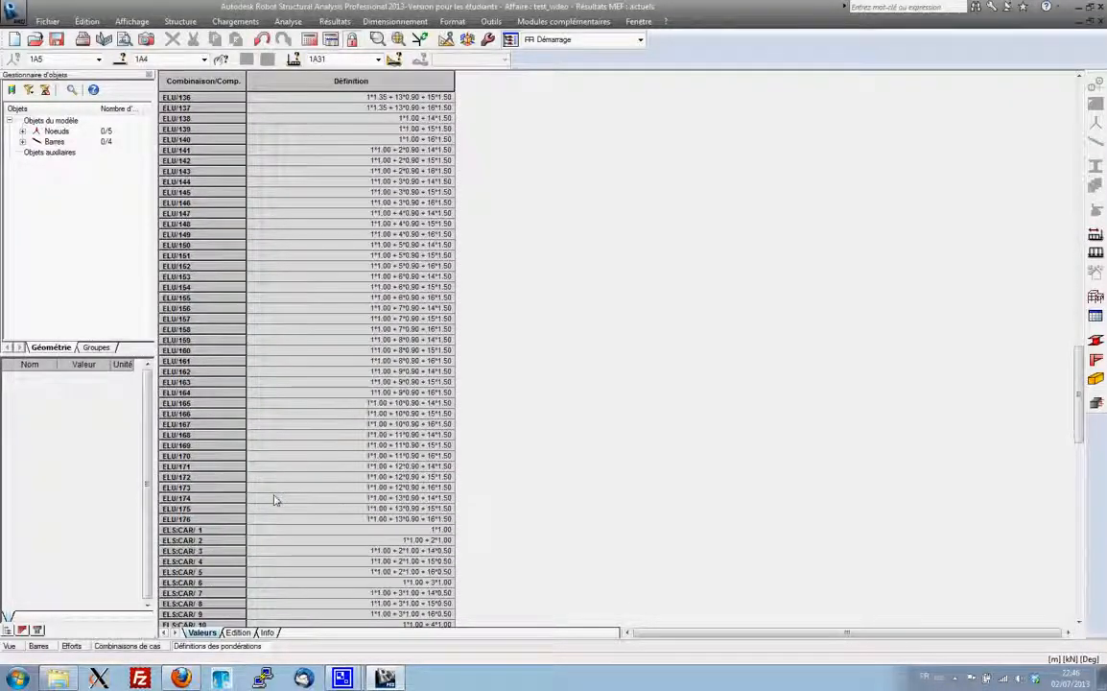
scroll(276, 501, "down", 12)
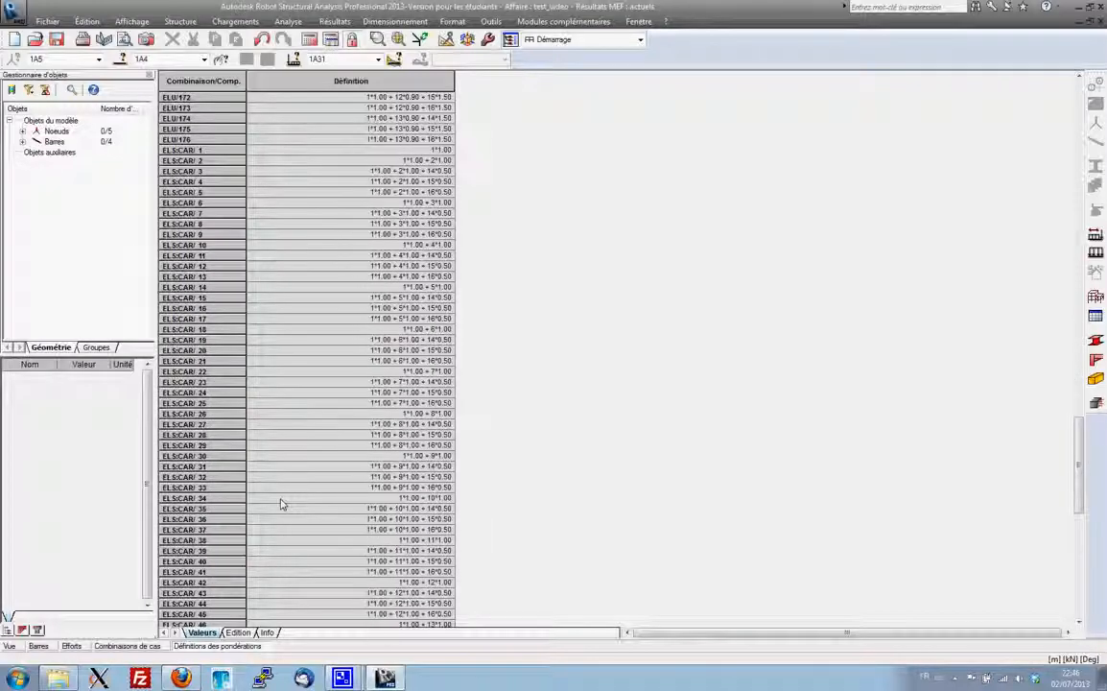
scroll(281, 504, "down", 17)
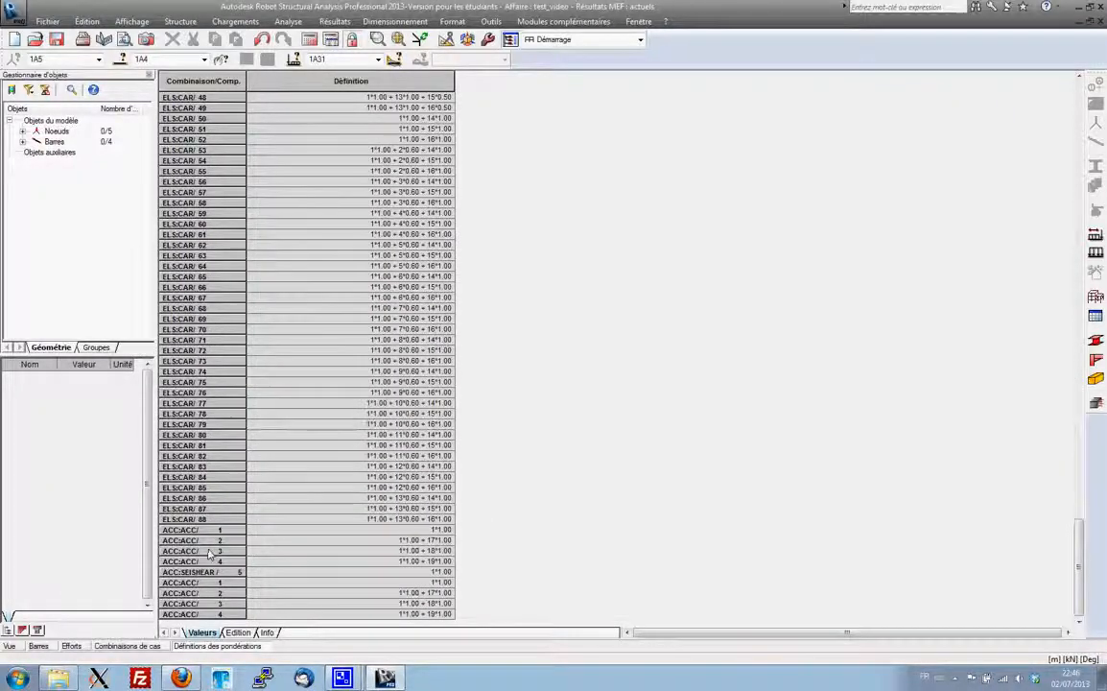
scroll(213, 561, "up", 20)
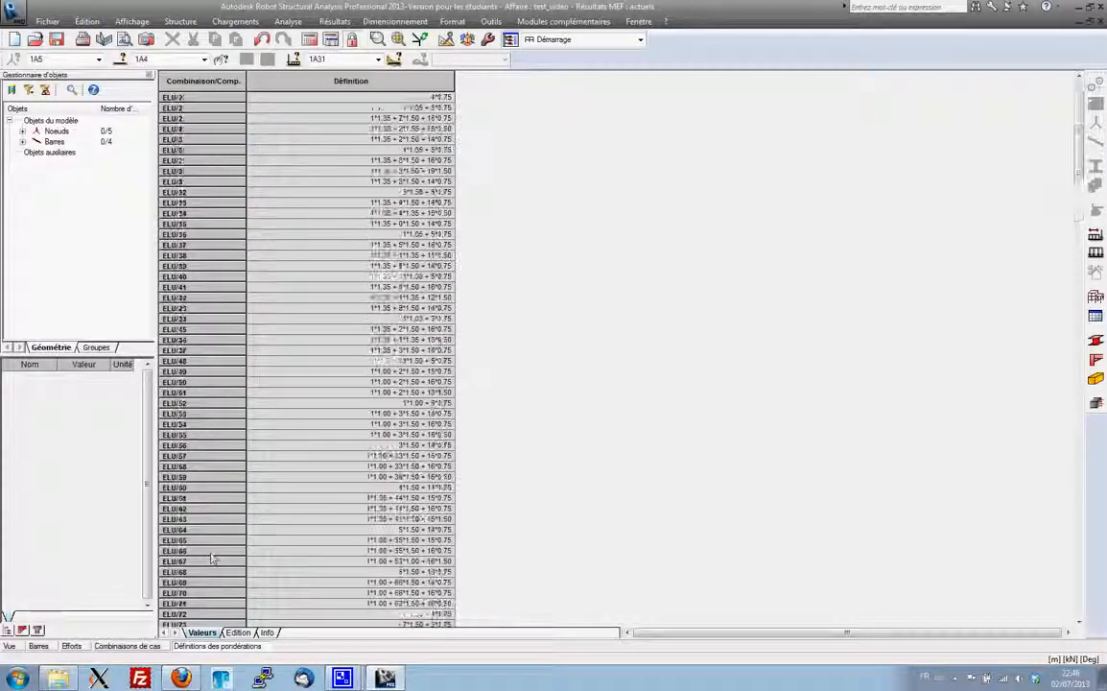
left_click(9, 646)
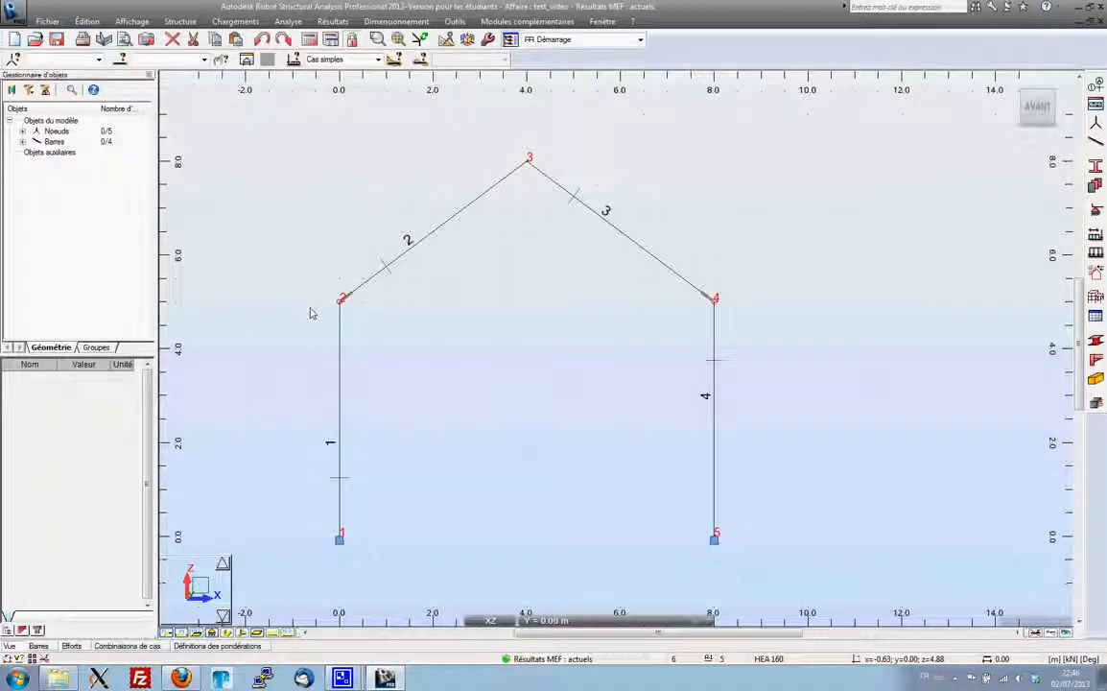
Step: Switch the workspace layout to steel/aluminium design
left_click(559, 43)
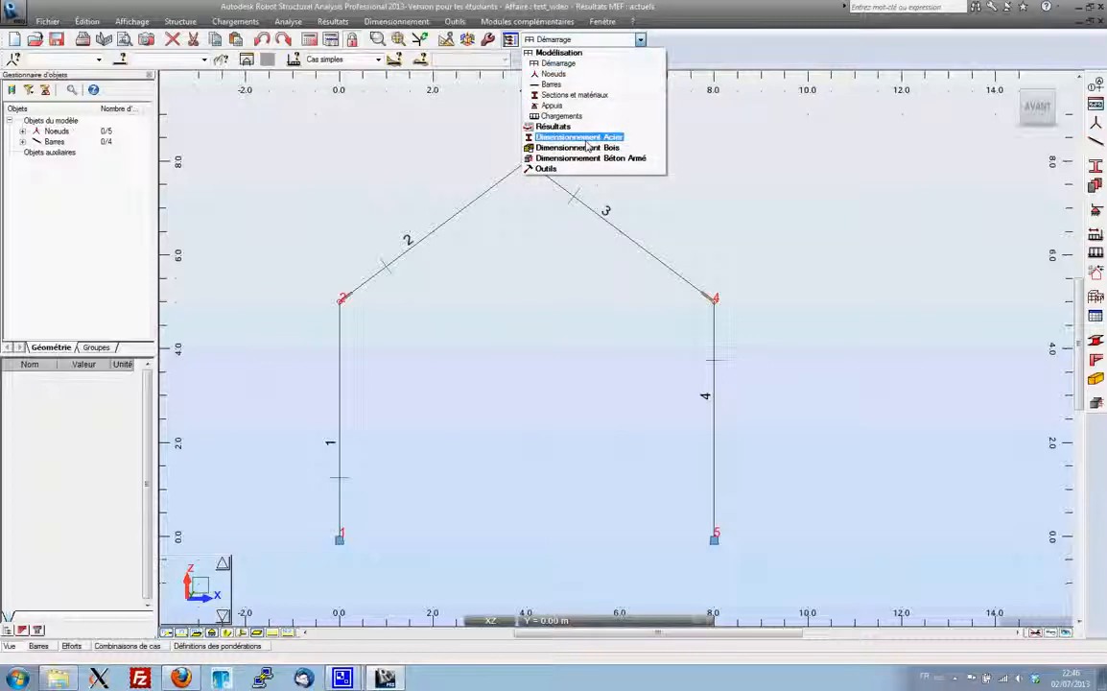
mouse_move(588, 143)
left_click(587, 85)
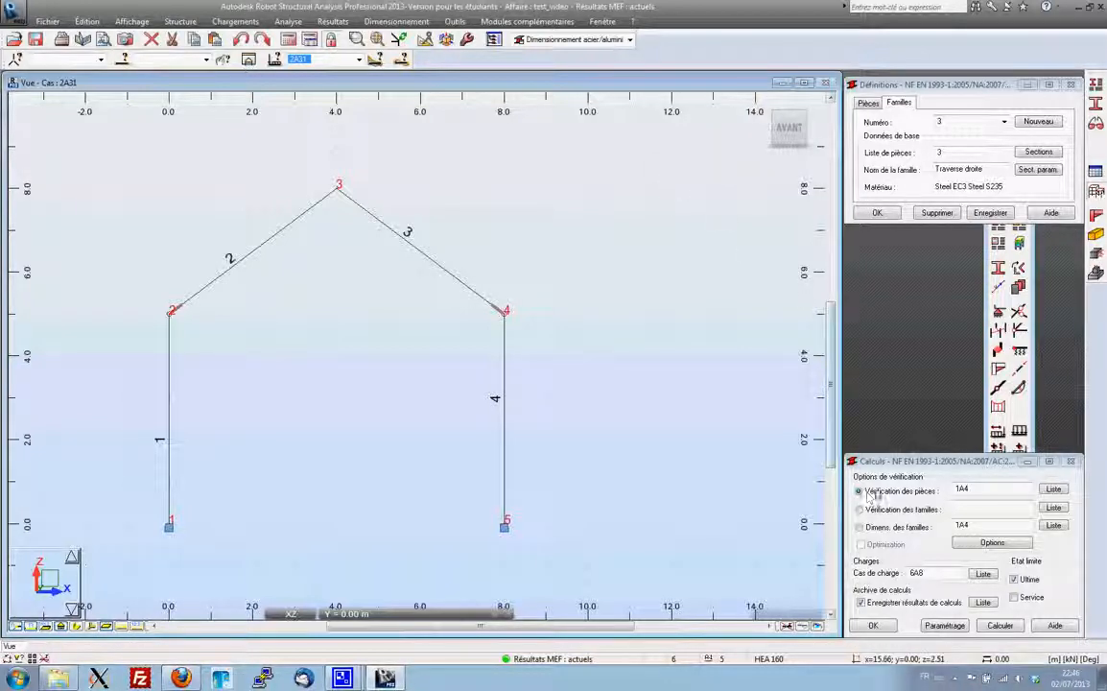
Step: Replace the load cases for the steel calculation with the ELU combinations 20 to 22 and the ACC combinations 26 to 31
left_click(983, 574)
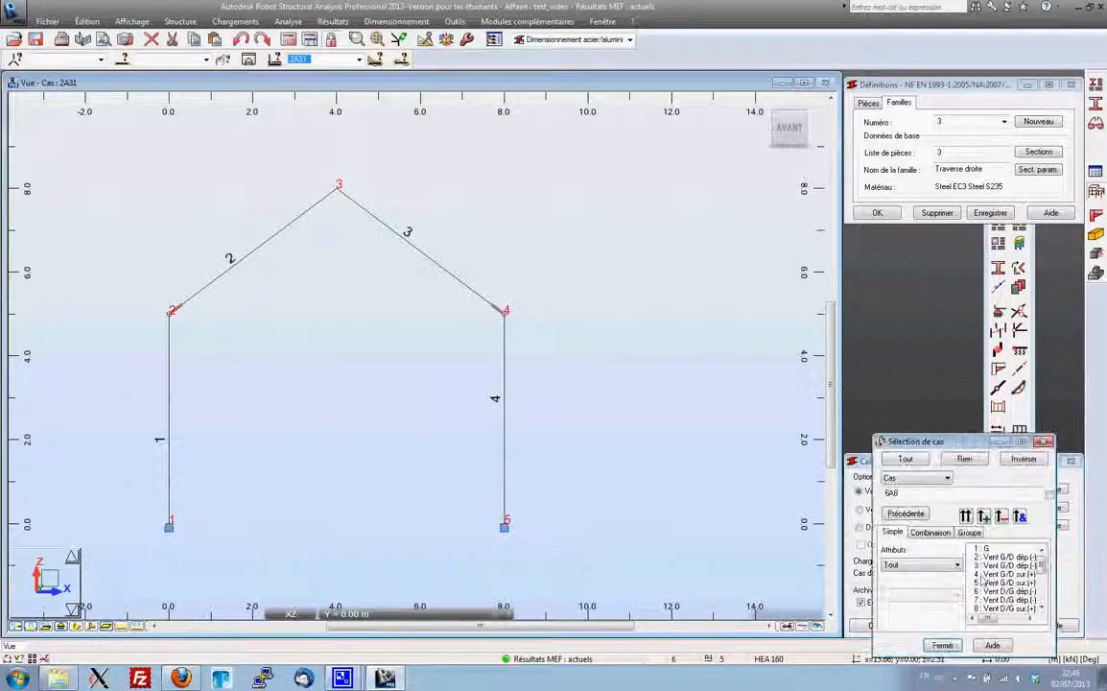
left_click(965, 459)
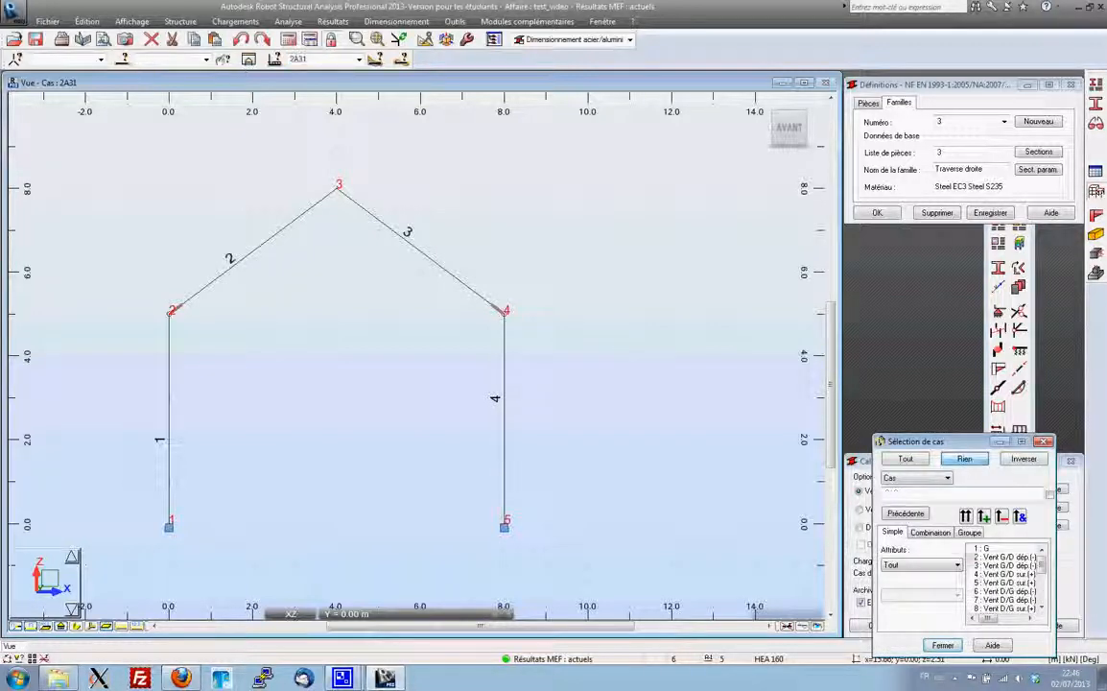
left_click(930, 532)
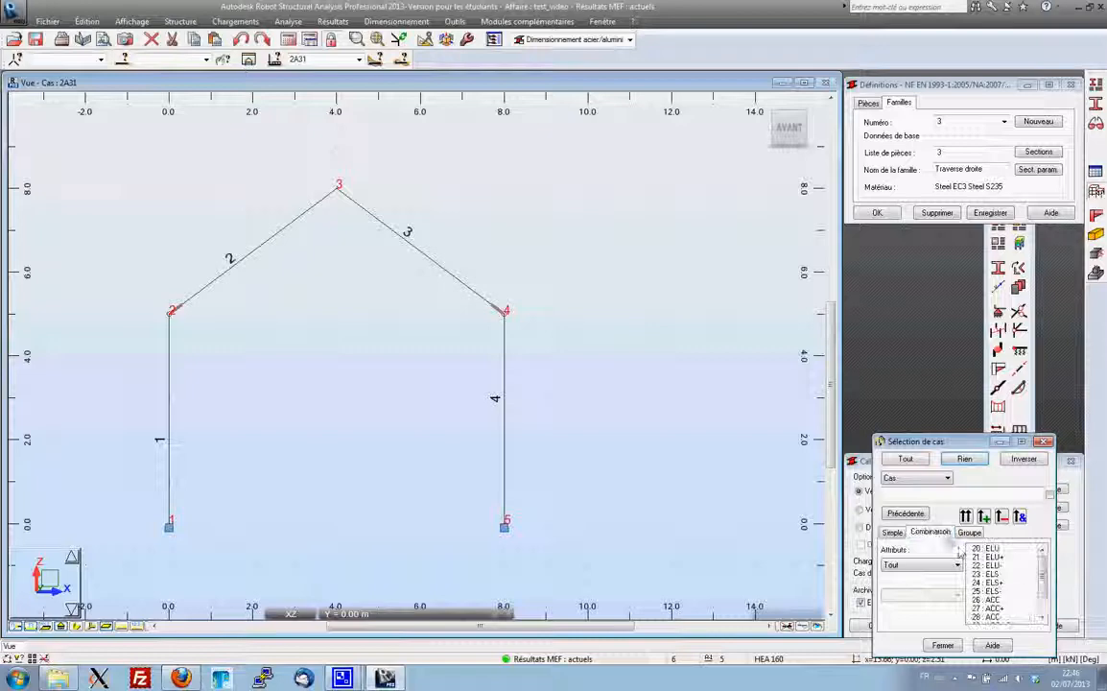
left_click(971, 550)
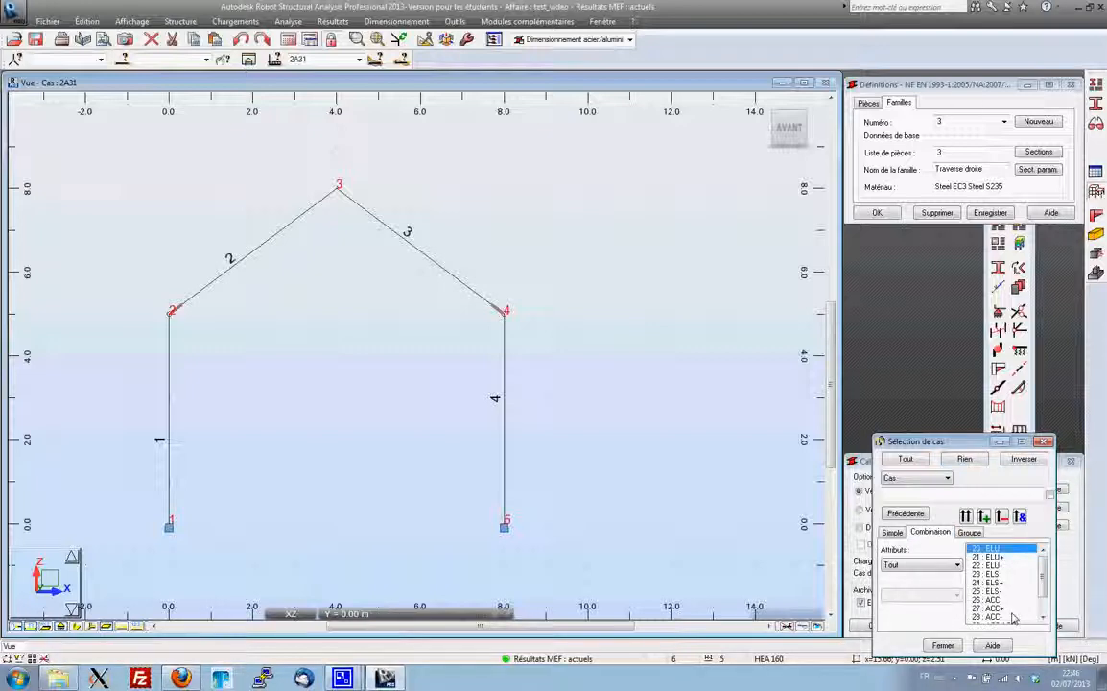
left_click(1000, 558, "ctrl")
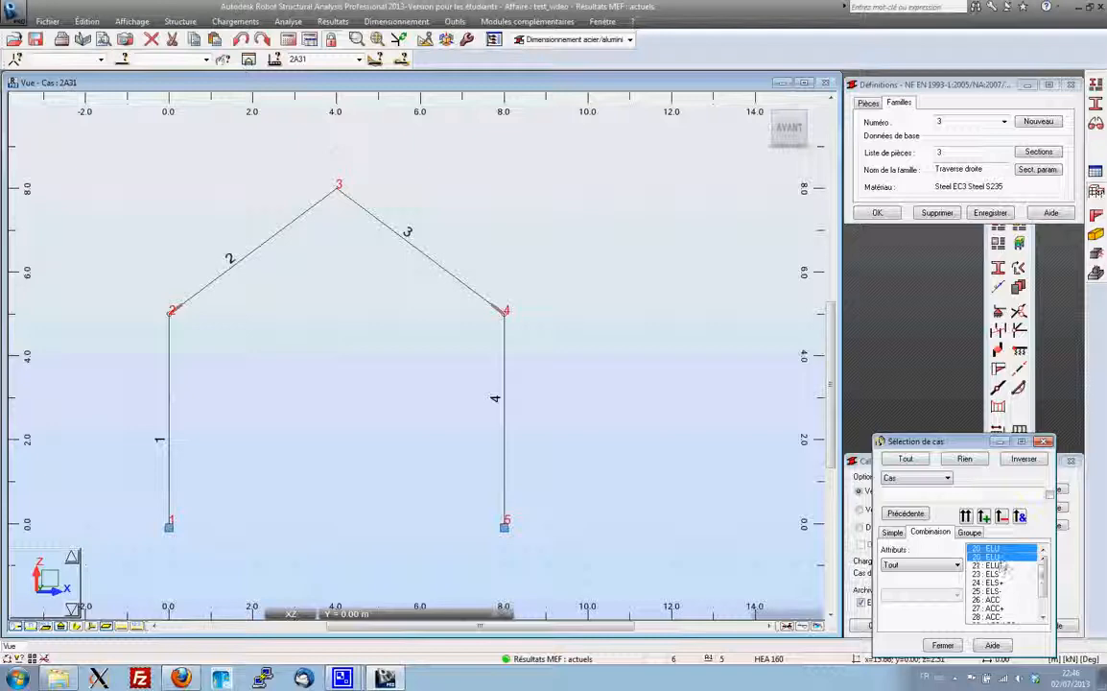
left_click(1000, 567, "ctrl")
left_click_drag(1044, 589, 1046, 605)
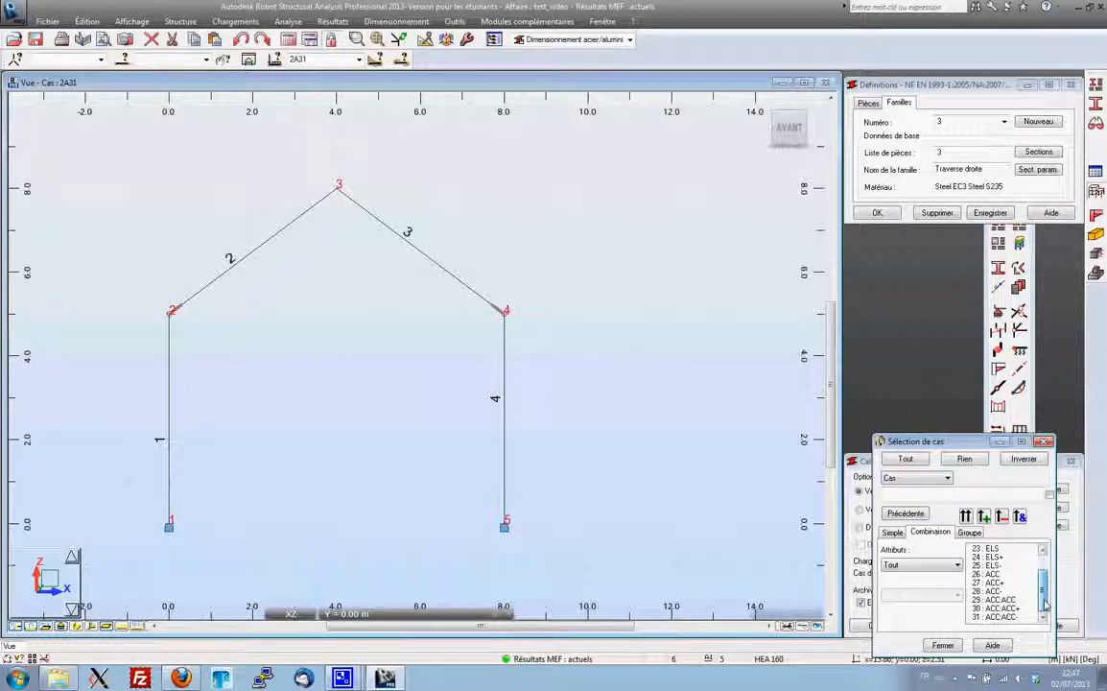
left_click(1000, 575, "ctrl")
left_click(1000, 584, "ctrl")
left_click(999, 592, "ctrl")
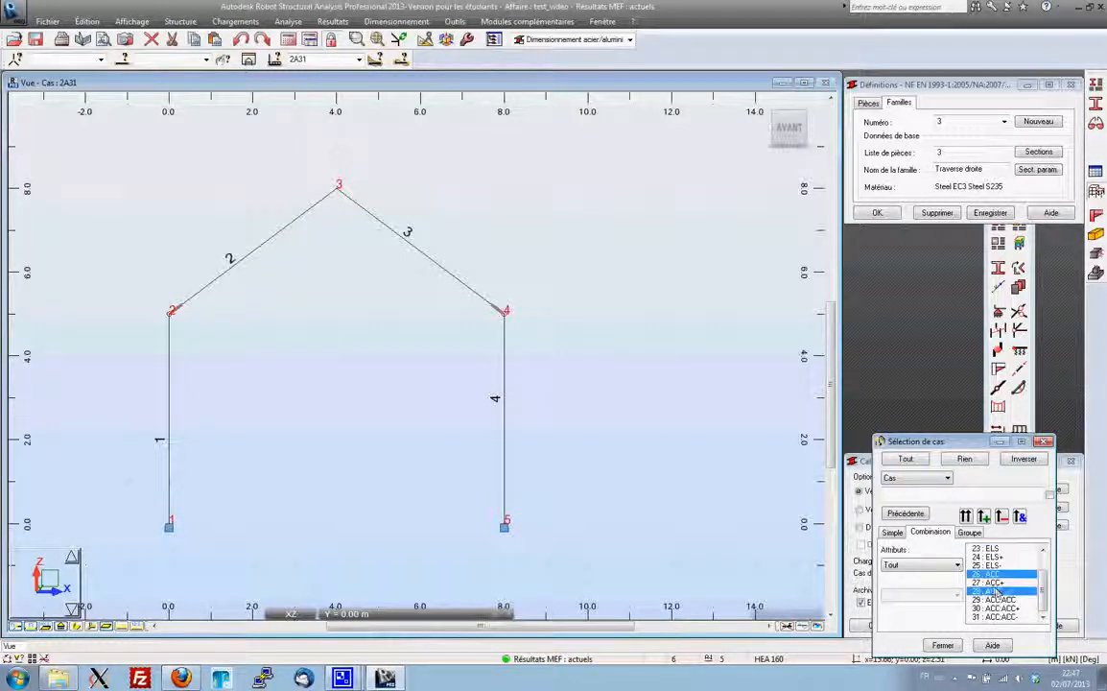
left_click(998, 601, "ctrl")
left_click(998, 609, "ctrl")
left_click(998, 617, "ctrl")
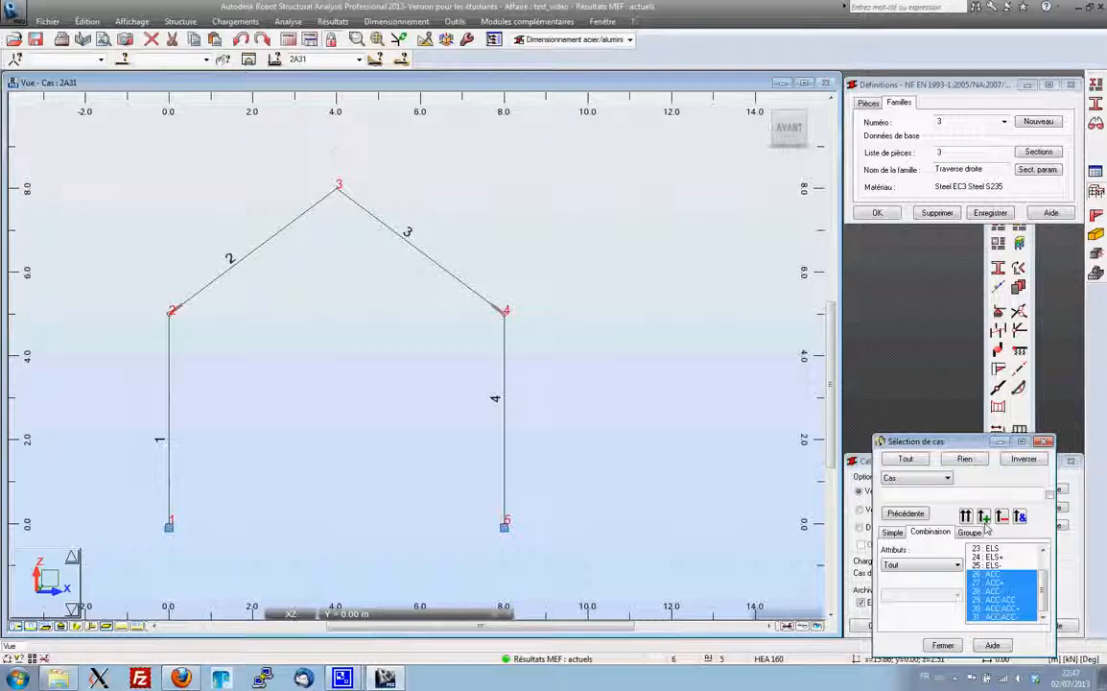
left_click(943, 645)
Step: Run the ultimate limit state member verification for members 1 to 4, review the results, and close them without saving
left_click(1000, 626)
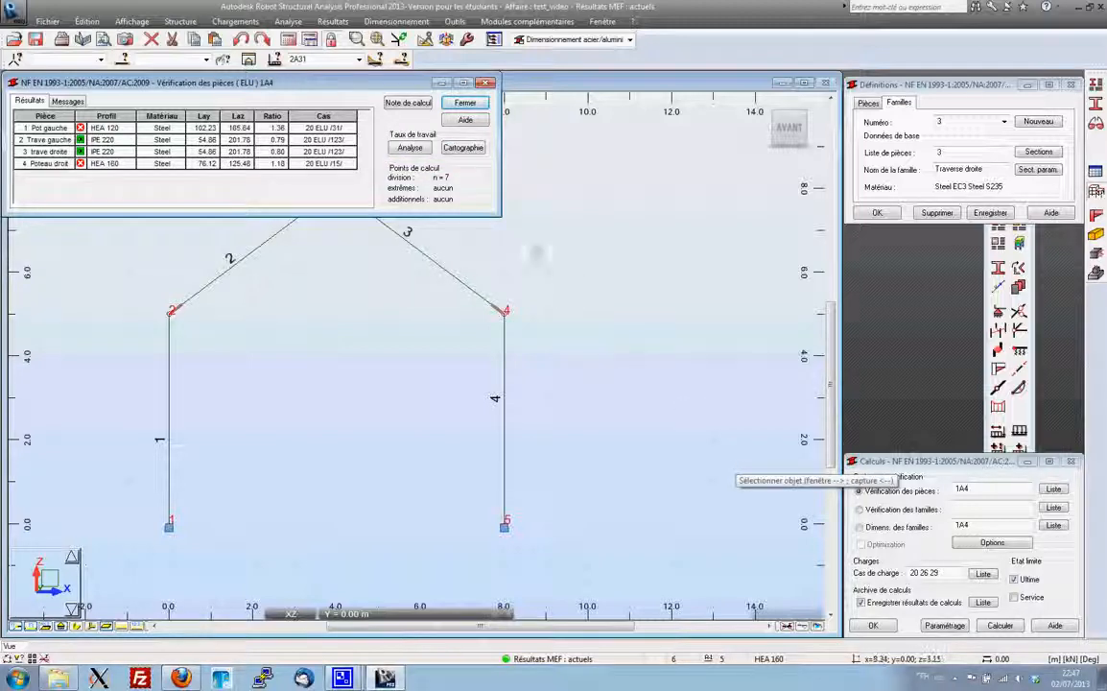
left_click_drag(500, 216, 524, 240)
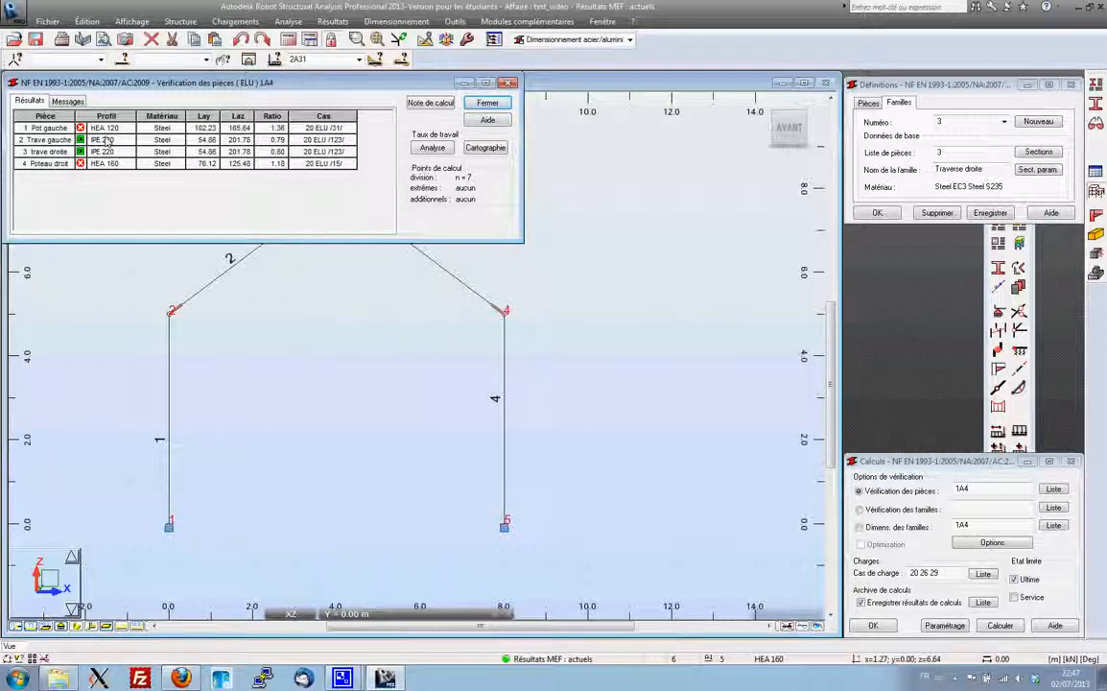
left_click(487, 102)
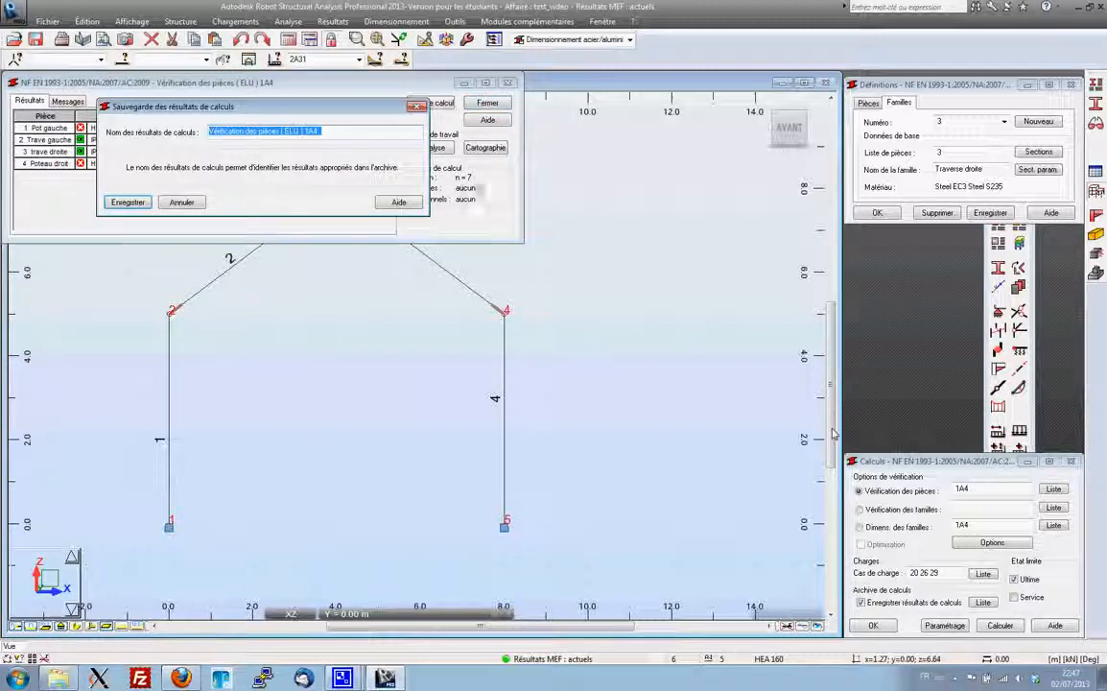
left_click(199, 206)
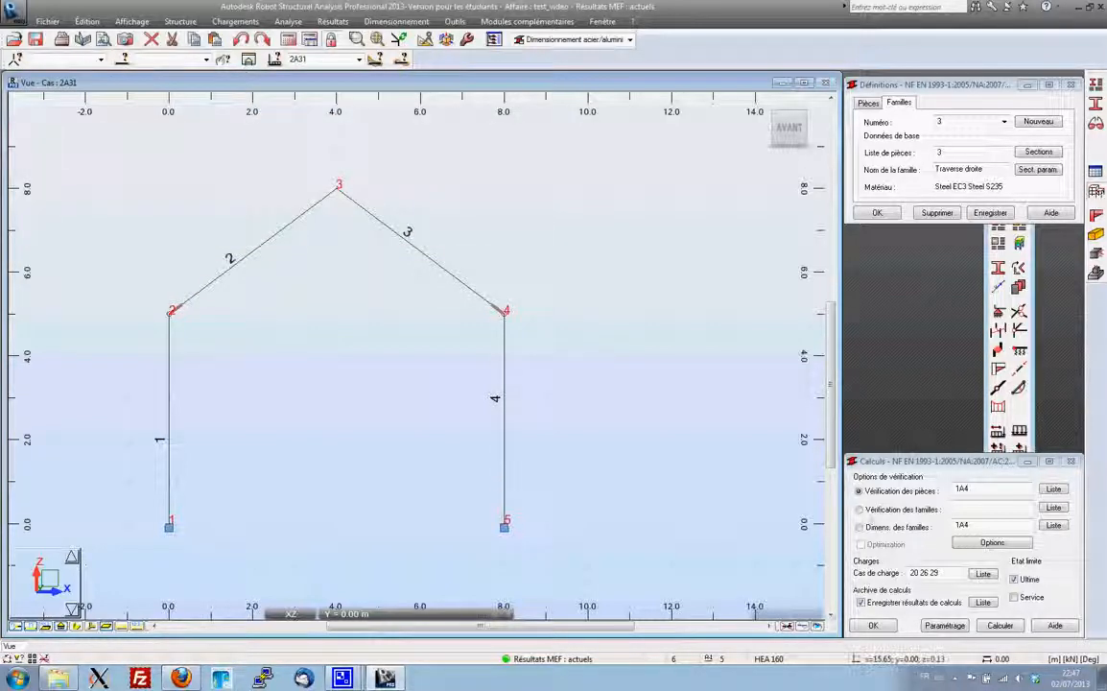
Step: Run the family design calculation for families 1 to 4 and open the detailed results of the left rafter's IPE 220 section
left_click(858, 526)
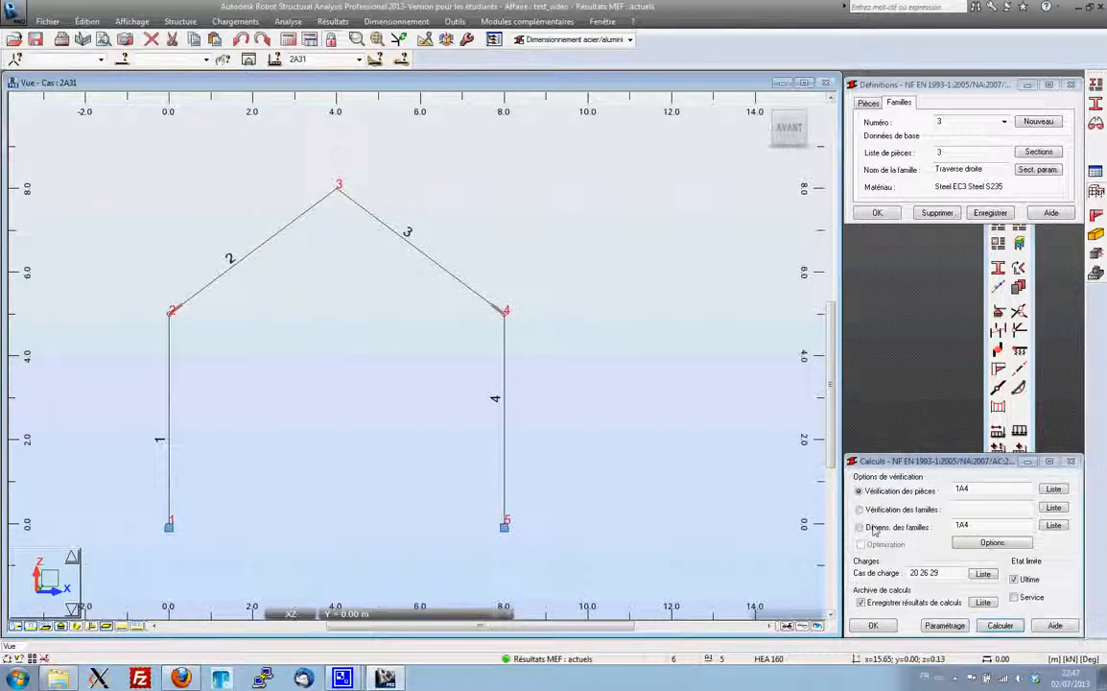
left_click(1010, 627)
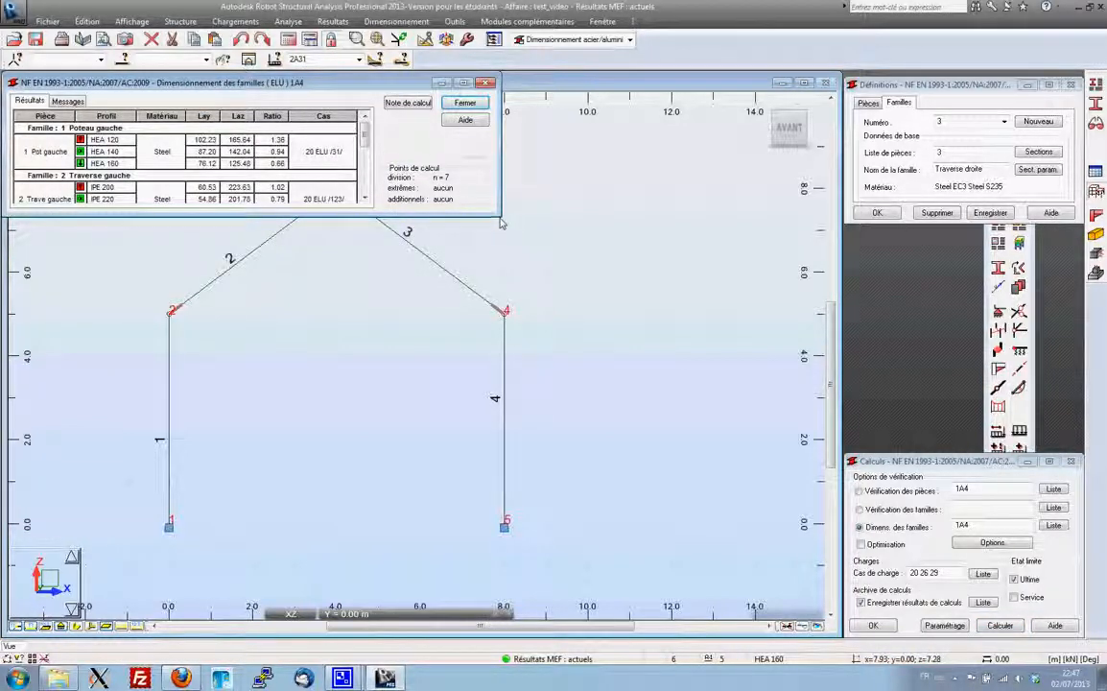
left_click_drag(506, 226, 595, 368)
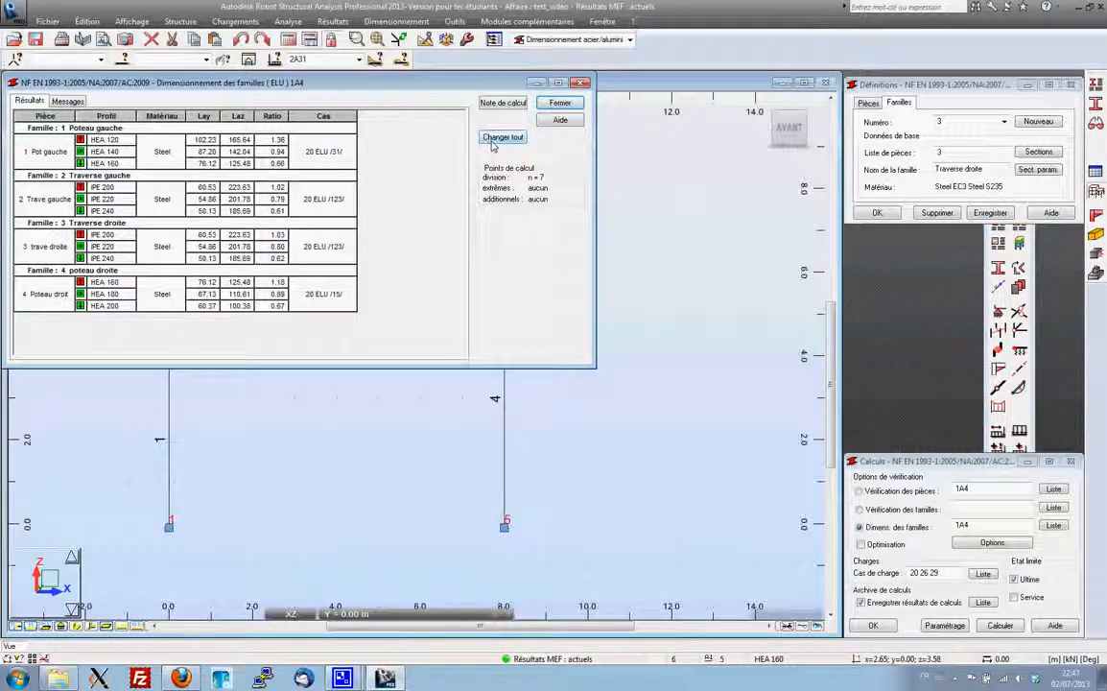
double_click(46, 200)
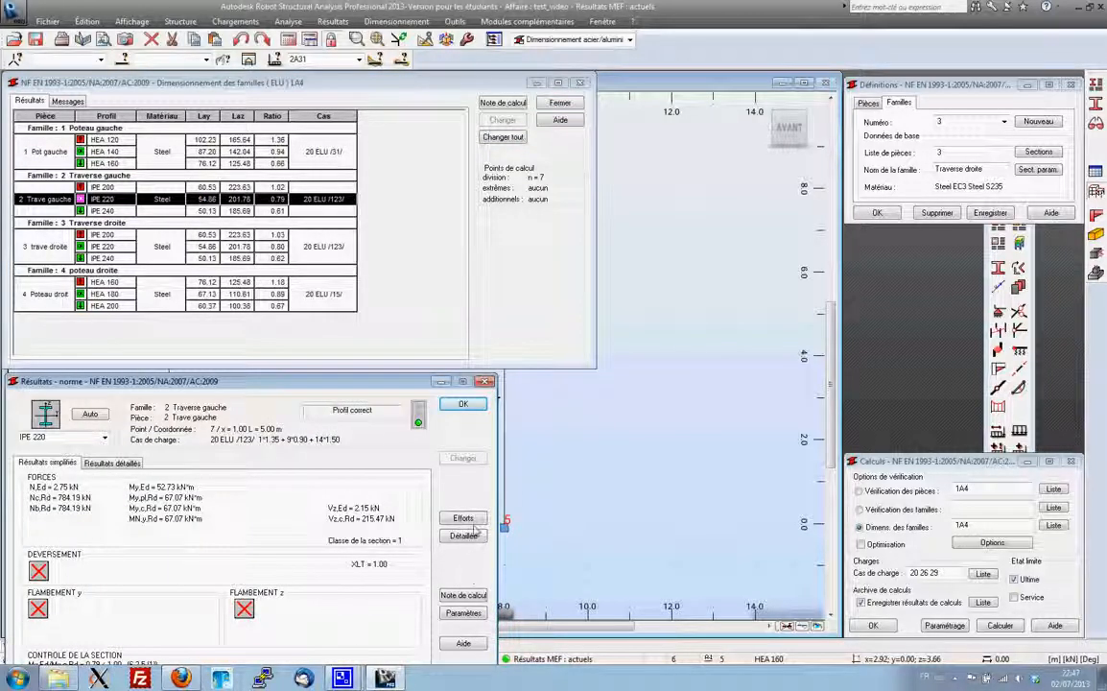
Step: Close the left rafter's details and review the detailed results of the left column's HEA 140 section
left_click(464, 404)
double_click(107, 153)
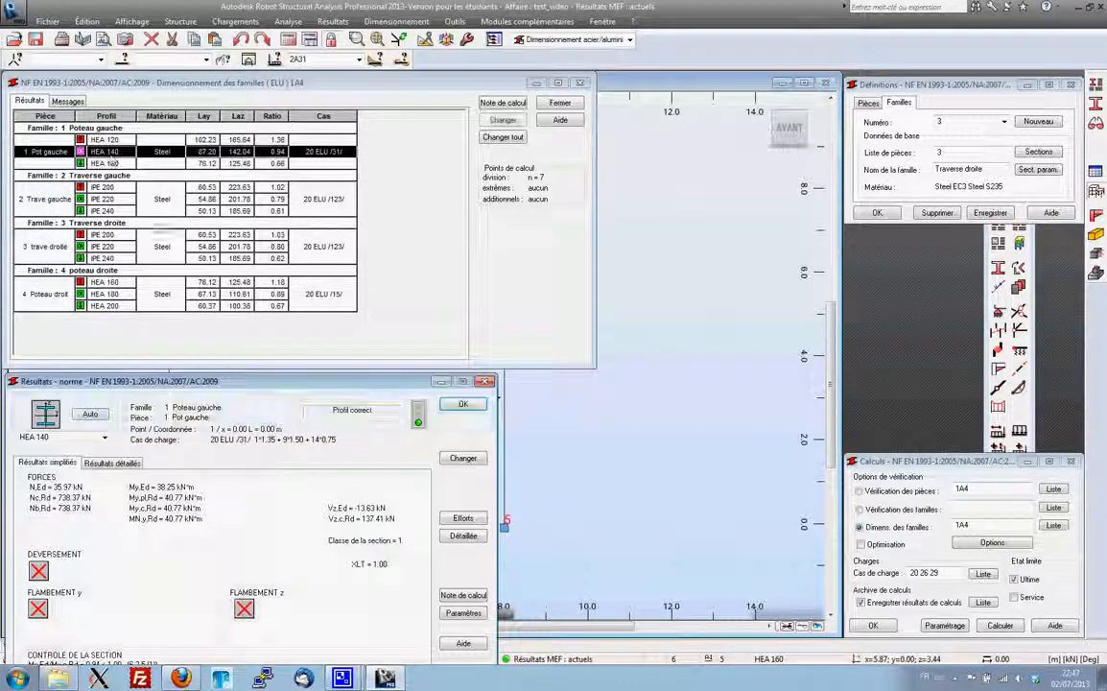
left_click(465, 404)
Step: Apply the proposed sections to all four families, discard the design results, and recalculate the structure
left_click(503, 137)
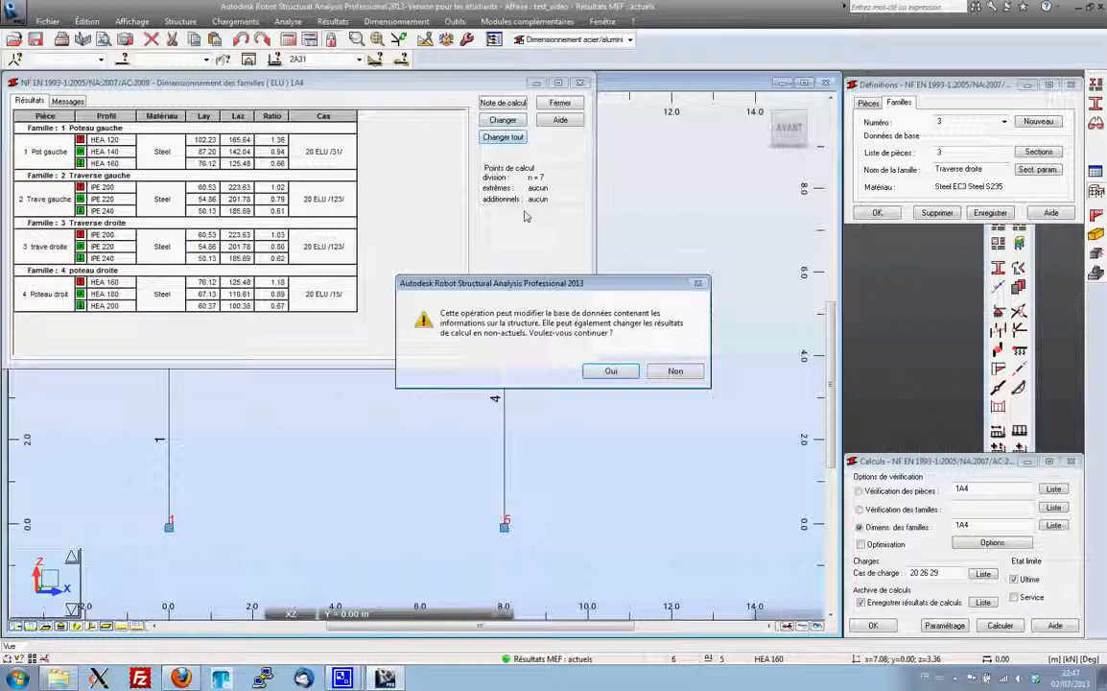
left_click(600, 372)
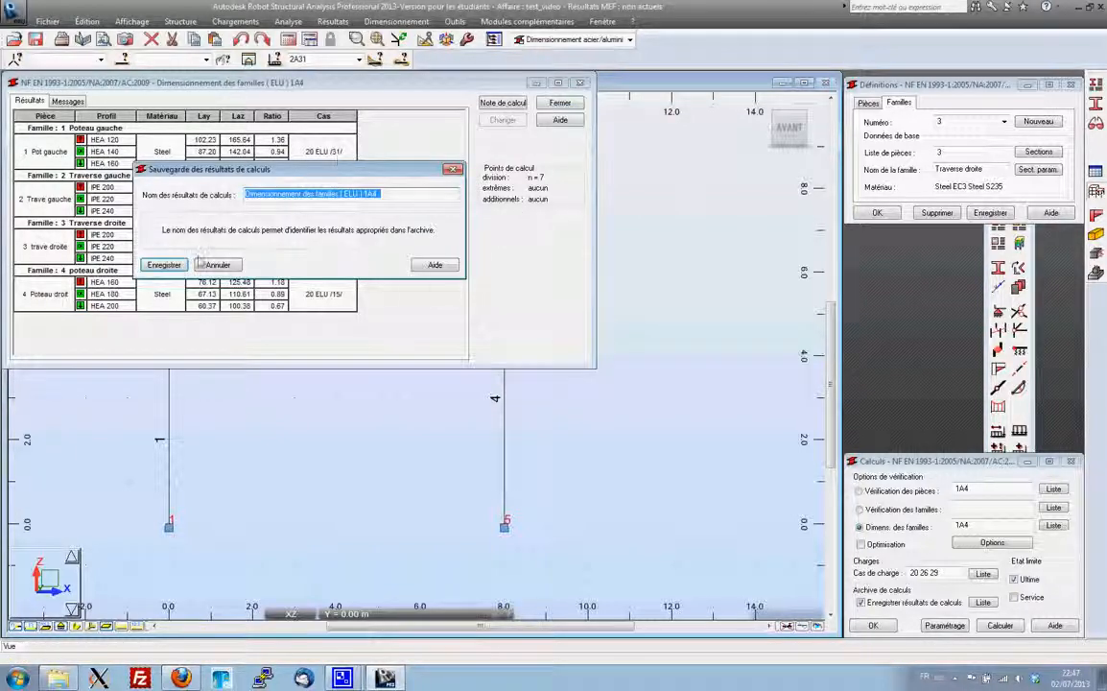
left_click(201, 262)
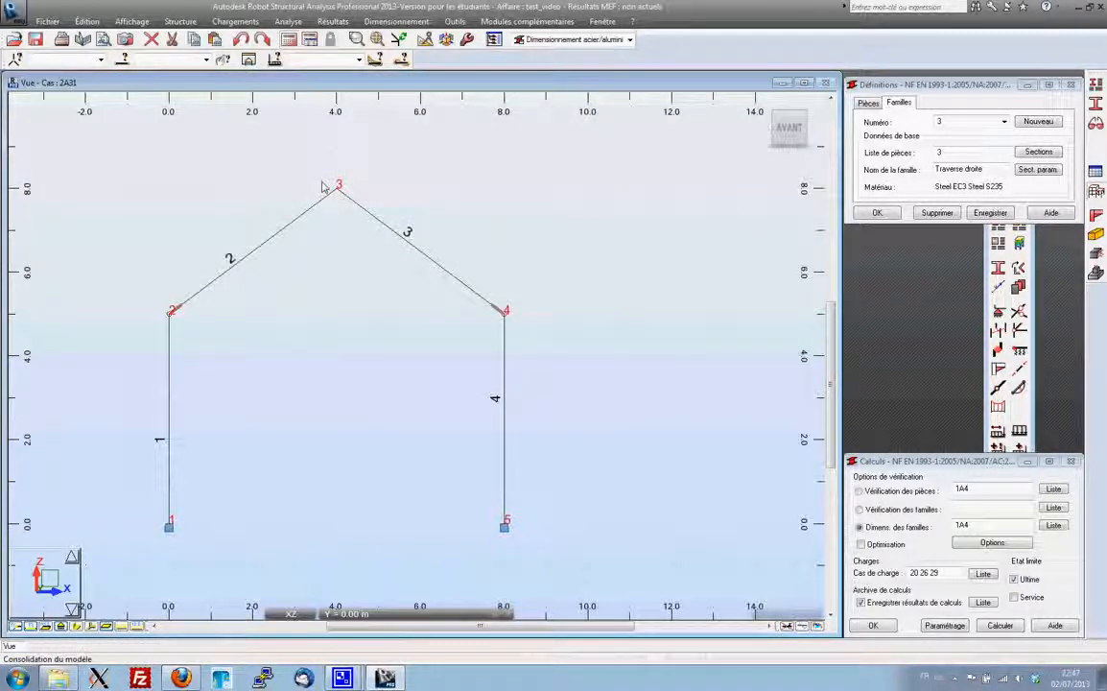
Step: Run the ultimate limit state verification for members 1 to 4 and close its results without saving
left_click(860, 490)
left_click(1001, 625)
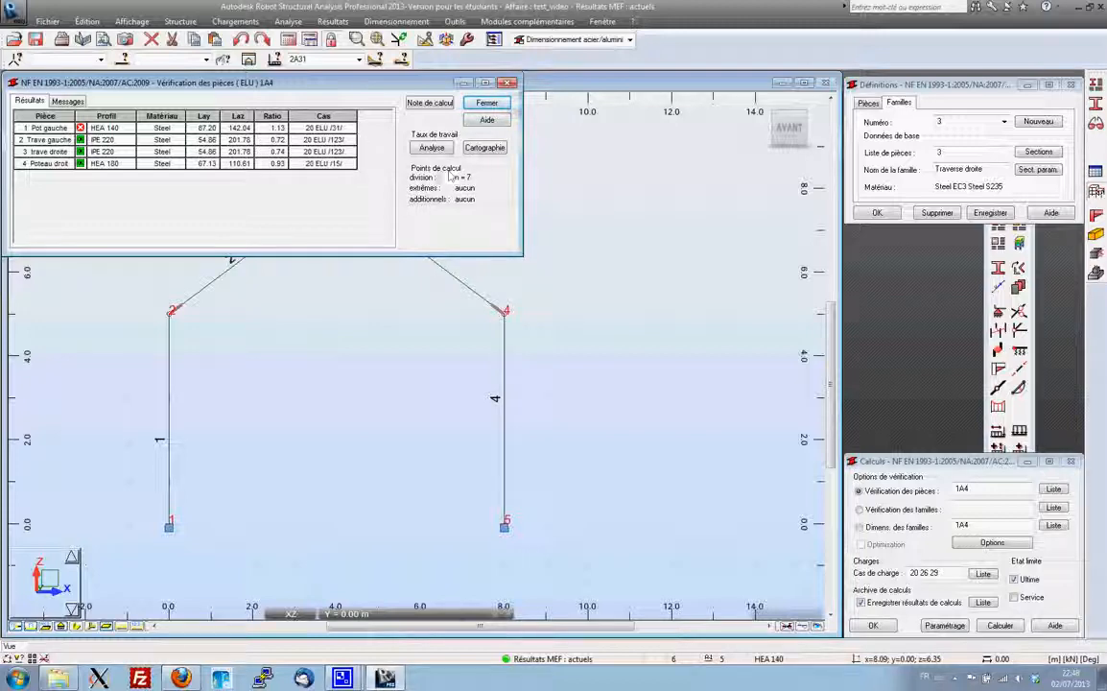
left_click(471, 103)
left_click(178, 211)
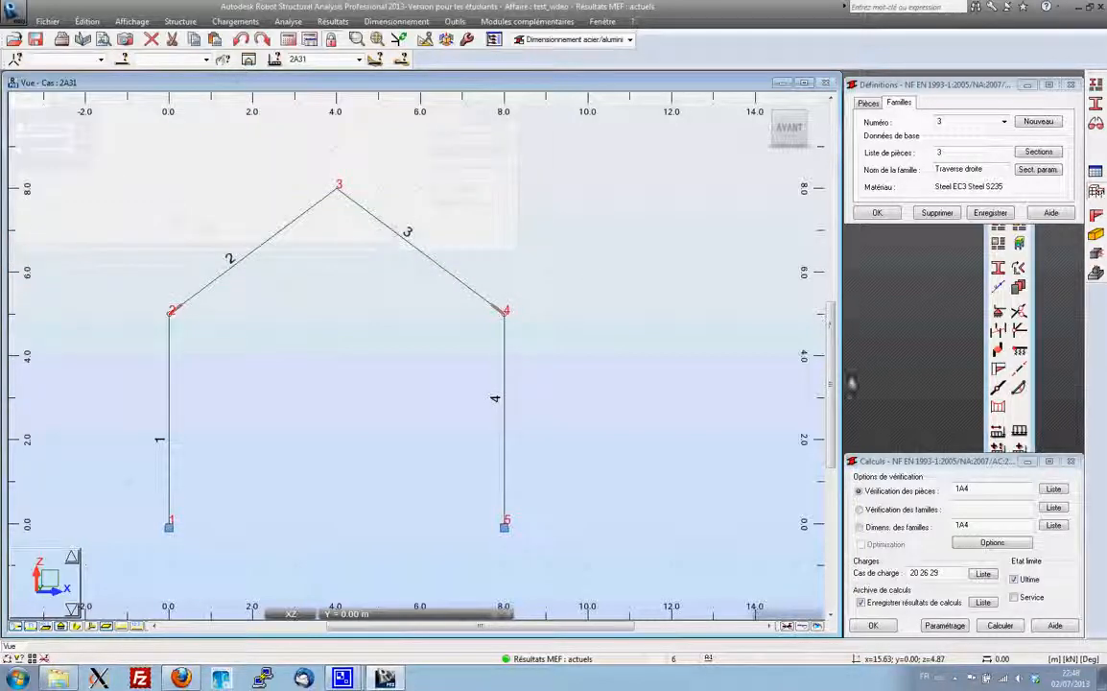
Step: Run the family design for families 1 to 4, apply all proposed sections, and close the results without saving
left_click(860, 526)
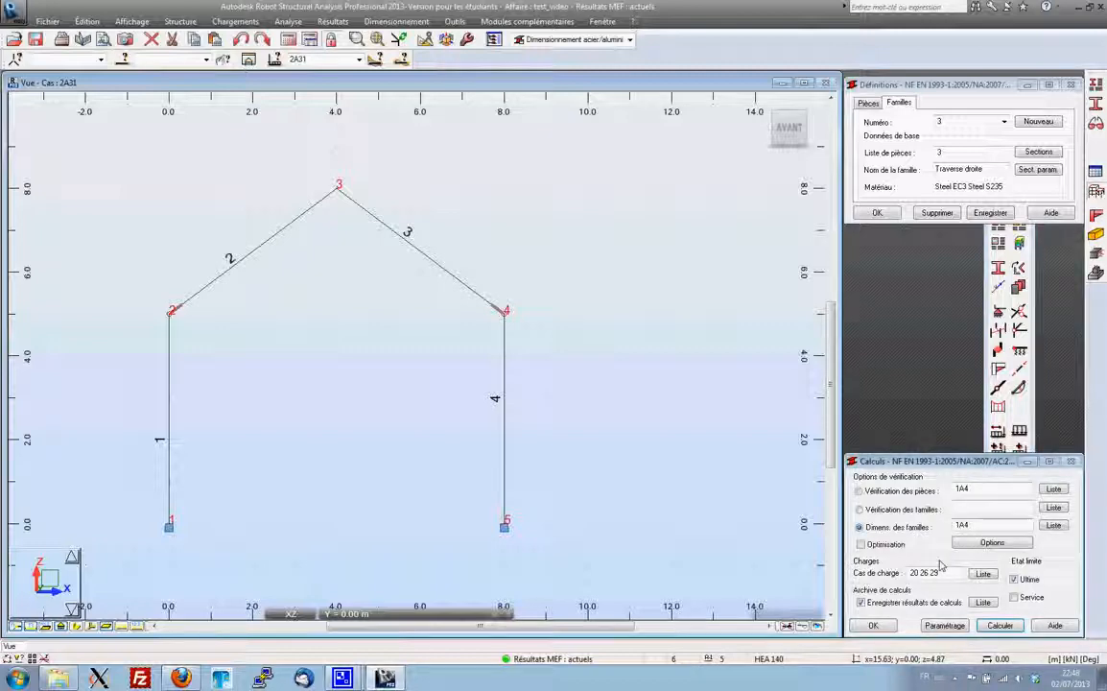
left_click(1001, 624)
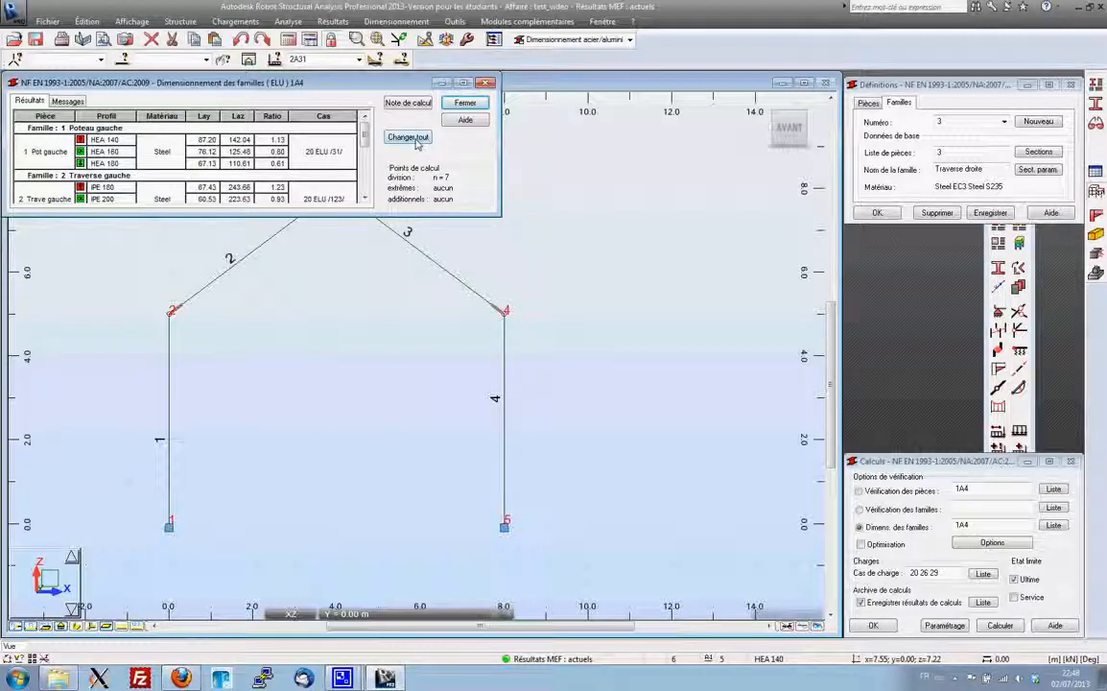
left_click(408, 137)
left_click(554, 341)
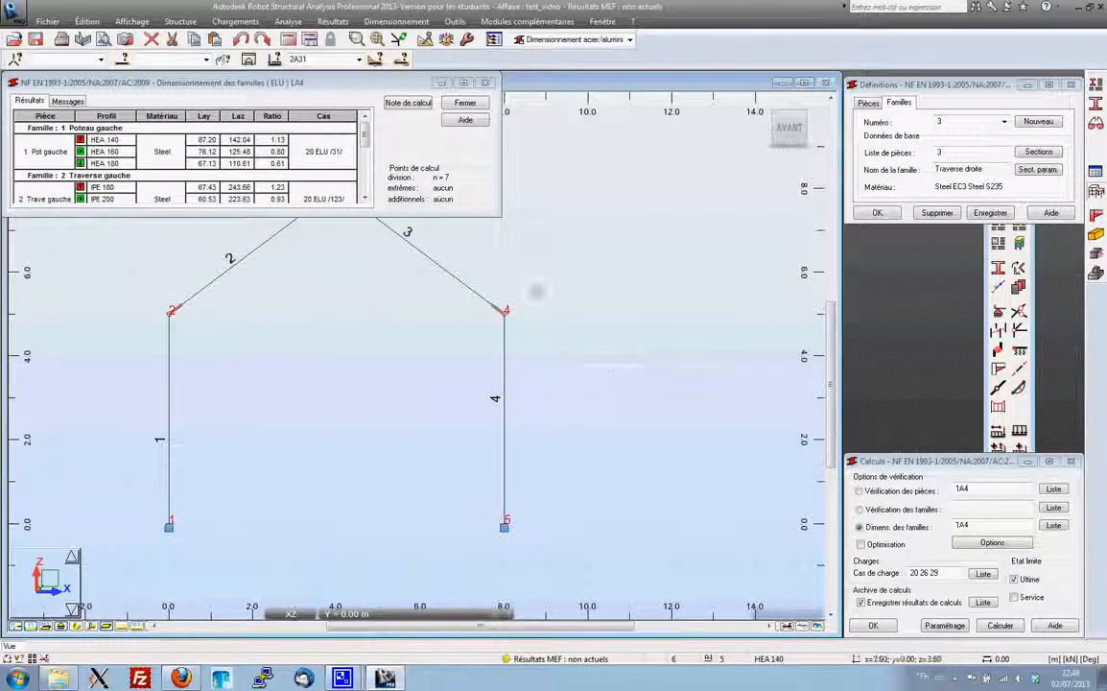
left_click(485, 83)
left_click(176, 190)
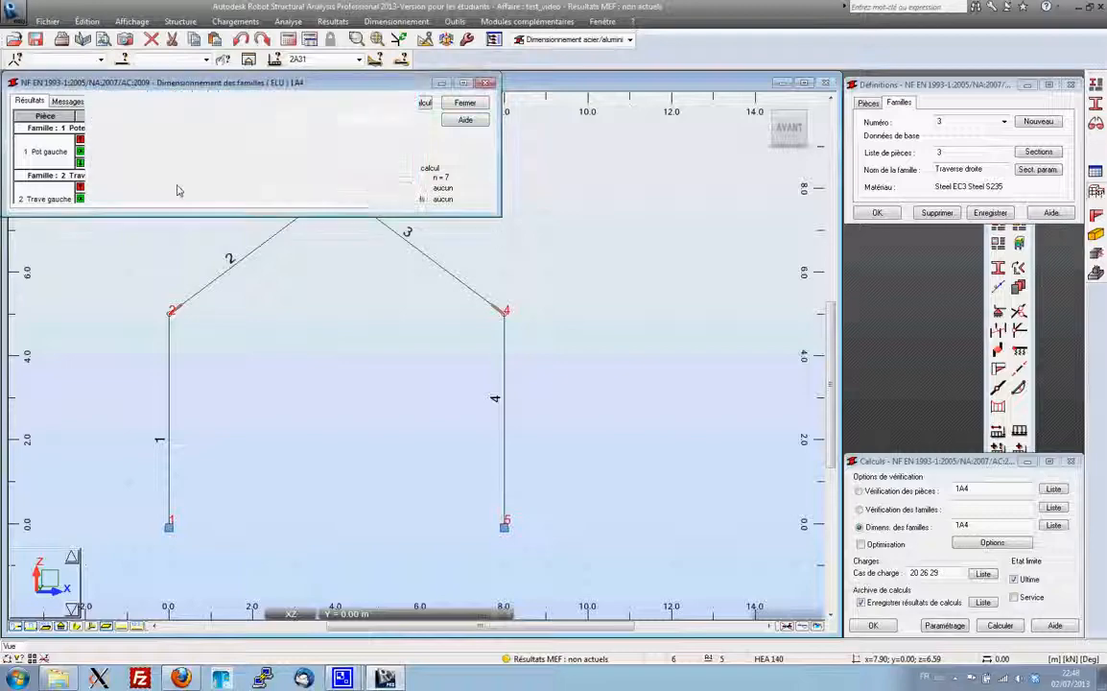
Step: Recalculate the structure, then verify members 1 to 4 at the ultimate limit state and discard the results
left_click(288, 39)
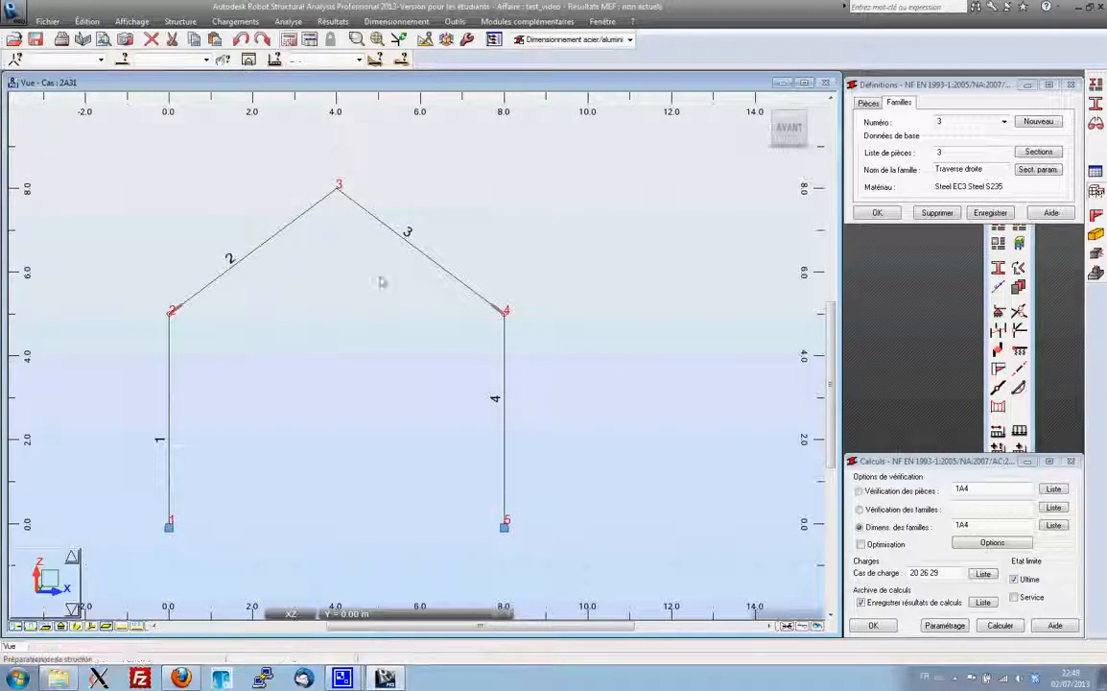
left_click(880, 492)
left_click(1000, 624)
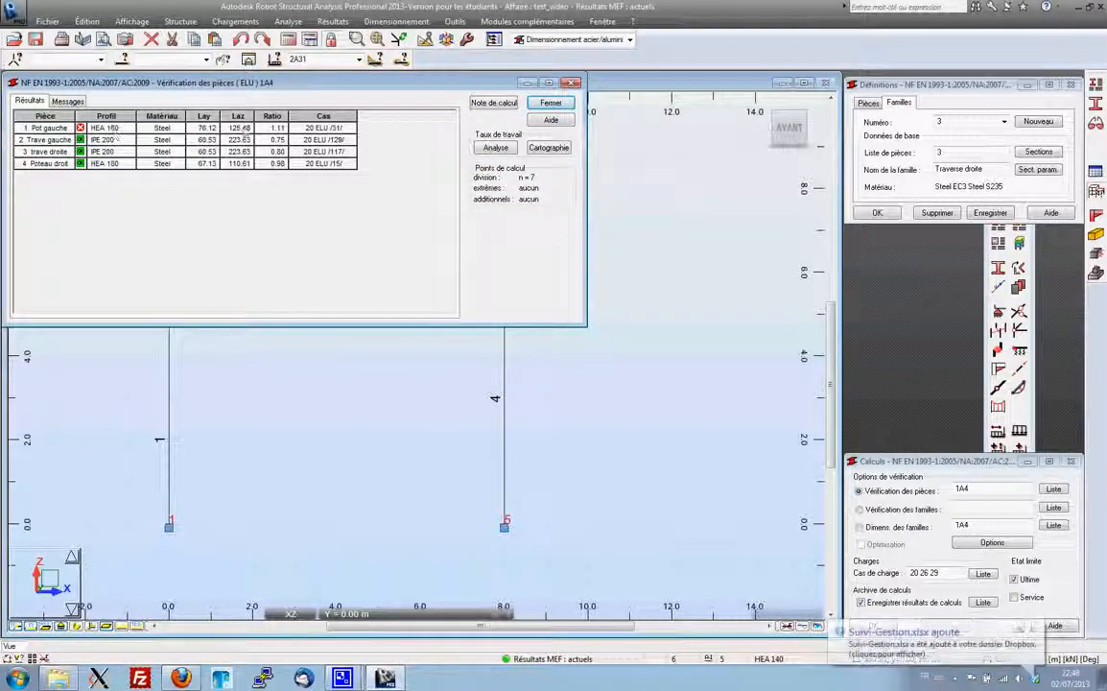
left_click(551, 102)
left_click(215, 242)
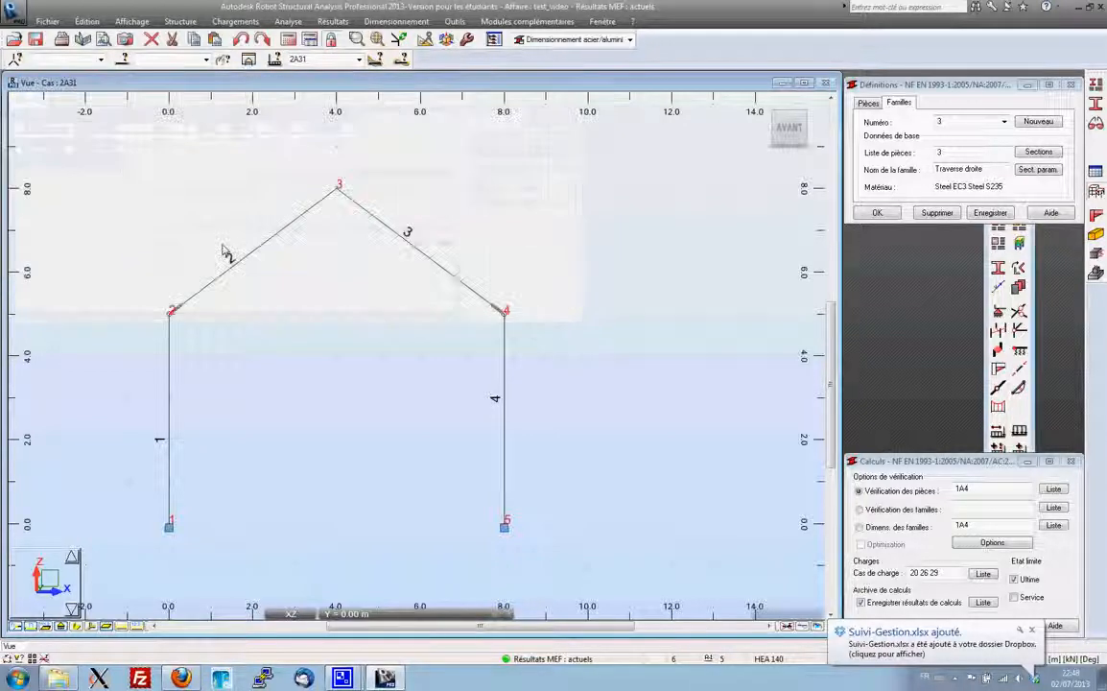
Step: Repeat the family design for families 1 to 4 and change every section to the proposed one, without saving the results
left_click(889, 535)
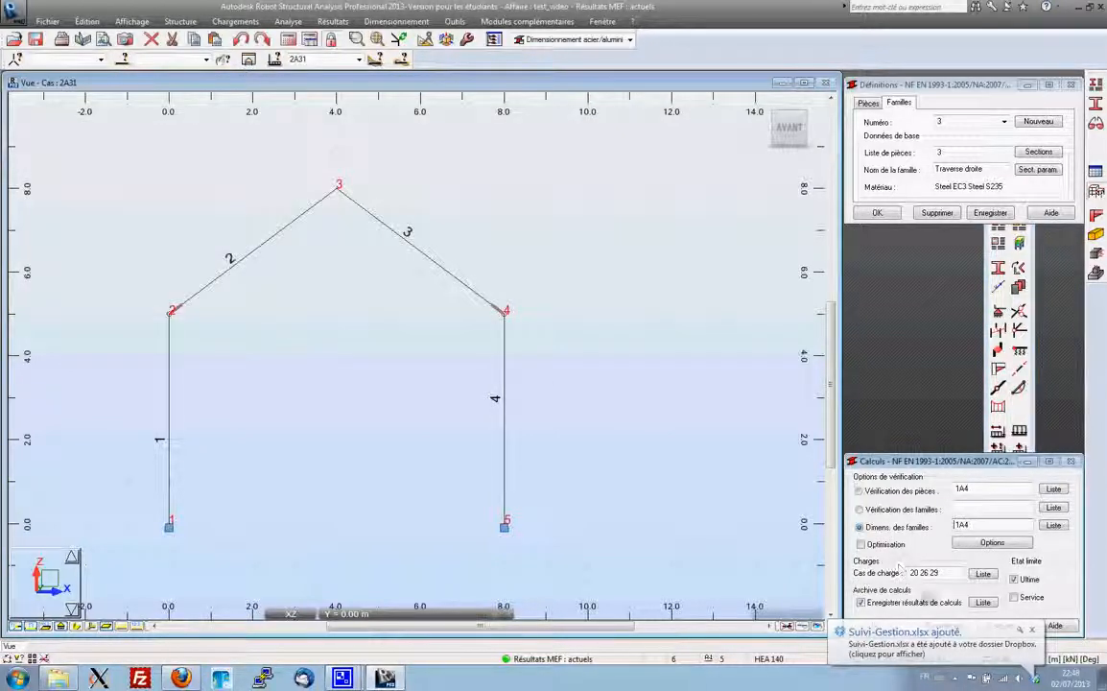
left_click(1001, 626)
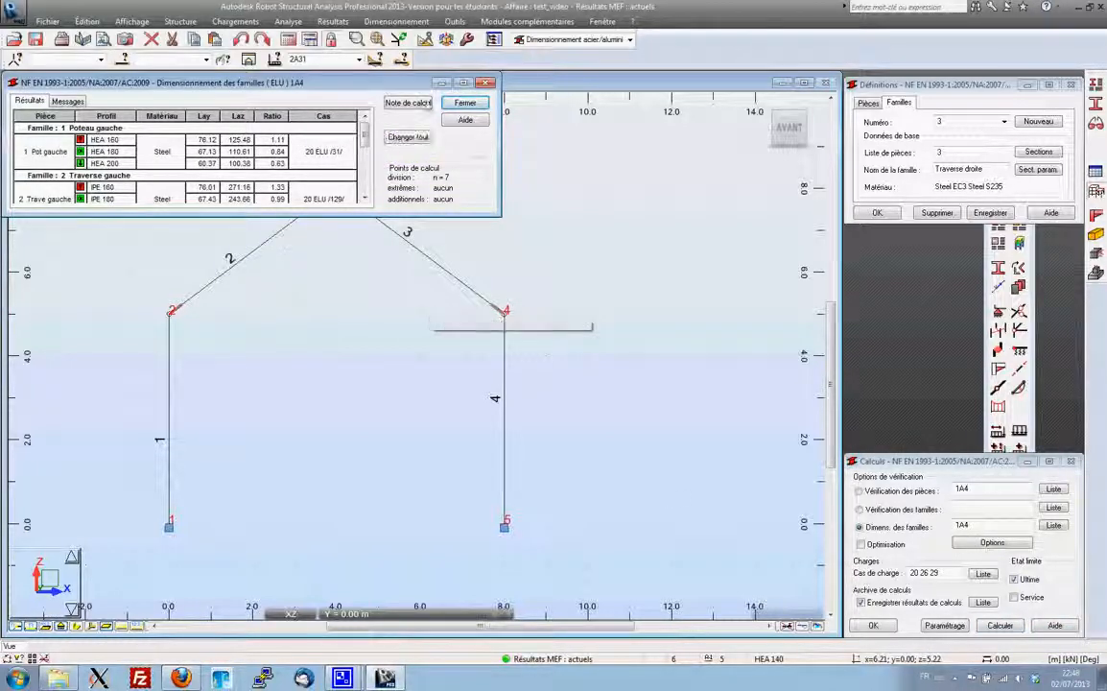
left_click(419, 138)
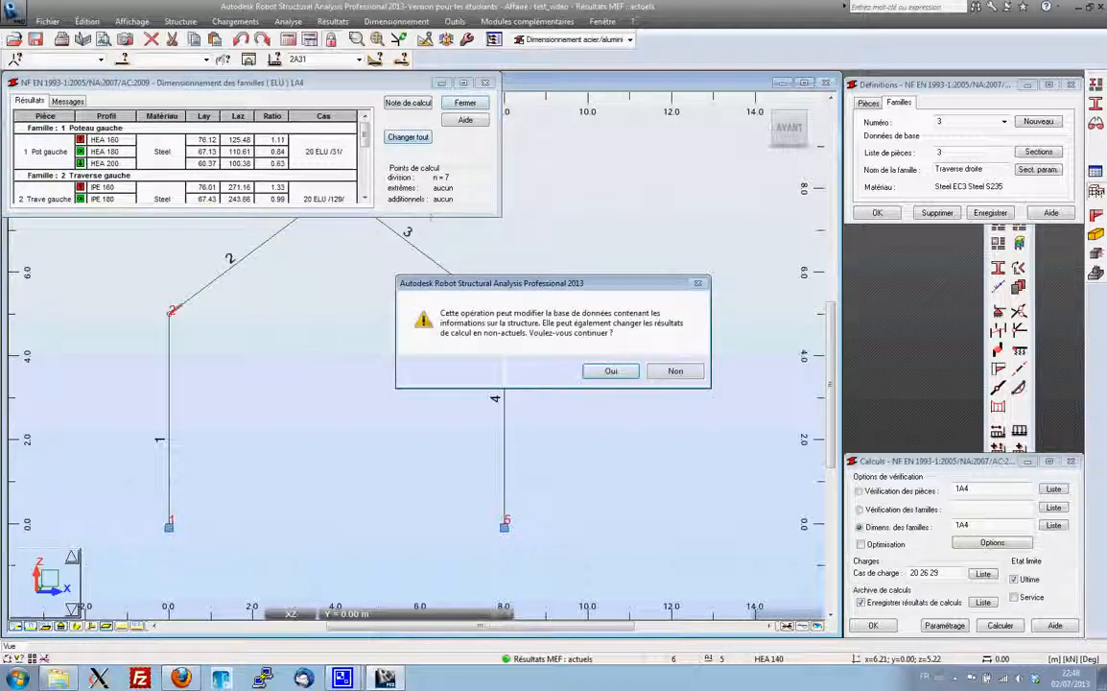
left_click(600, 368)
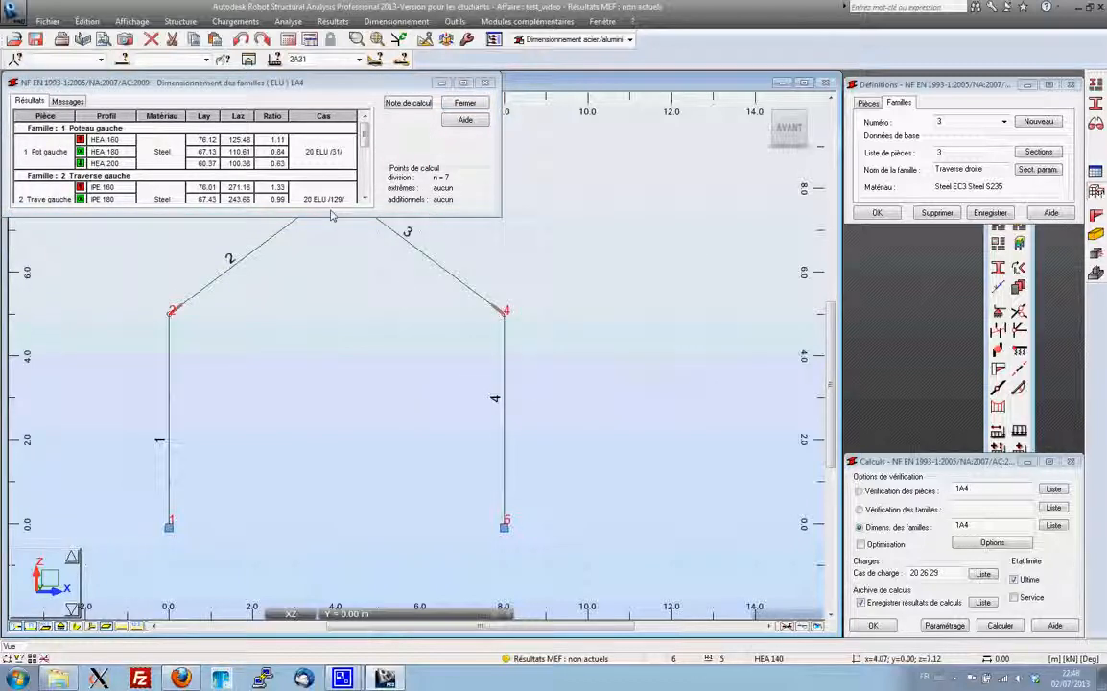
left_click(465, 103)
left_click(169, 188)
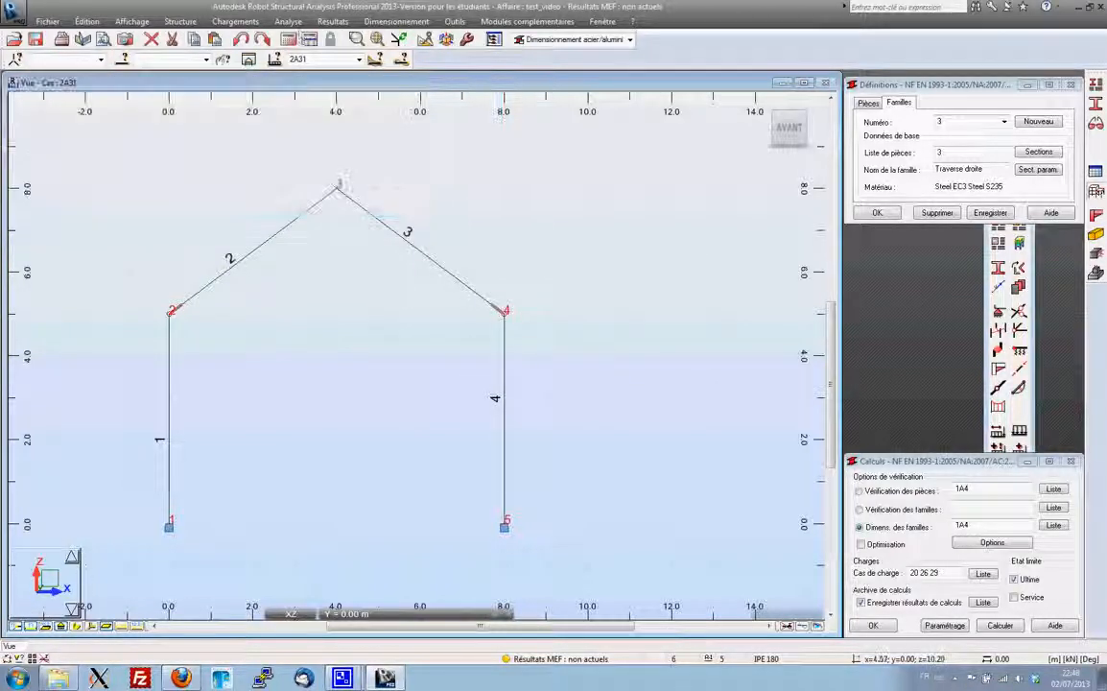
Step: Recalculate the structure with the changed sections and verify members 1 to 4 again, without saving the results
left_click(289, 39)
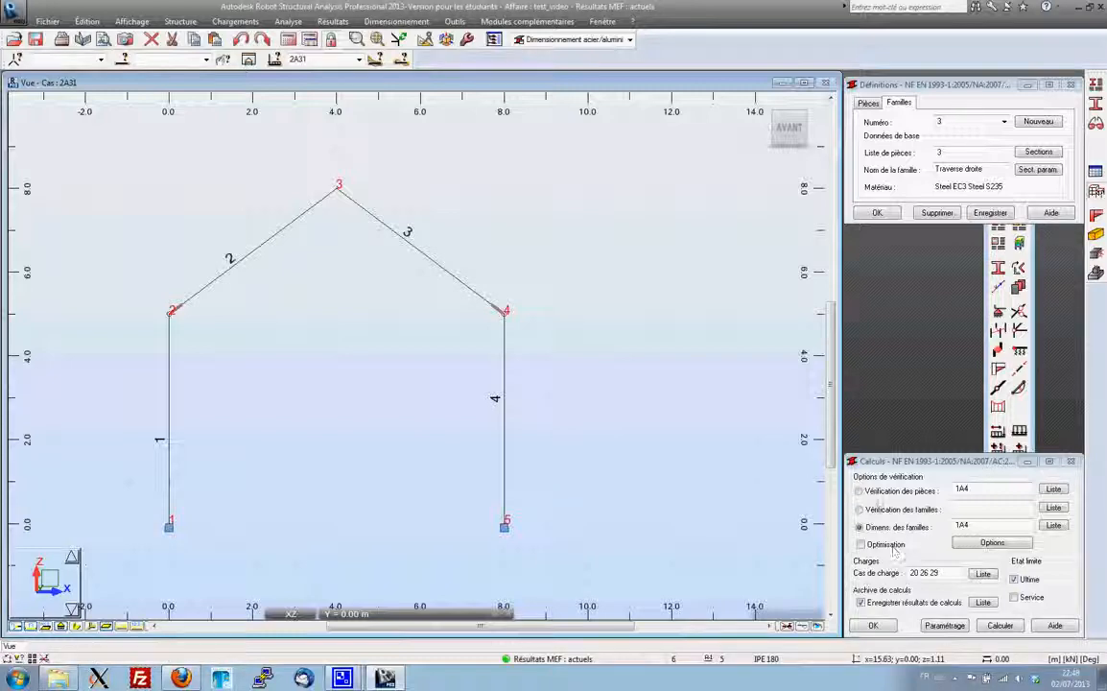
left_click(859, 491)
left_click(1001, 625)
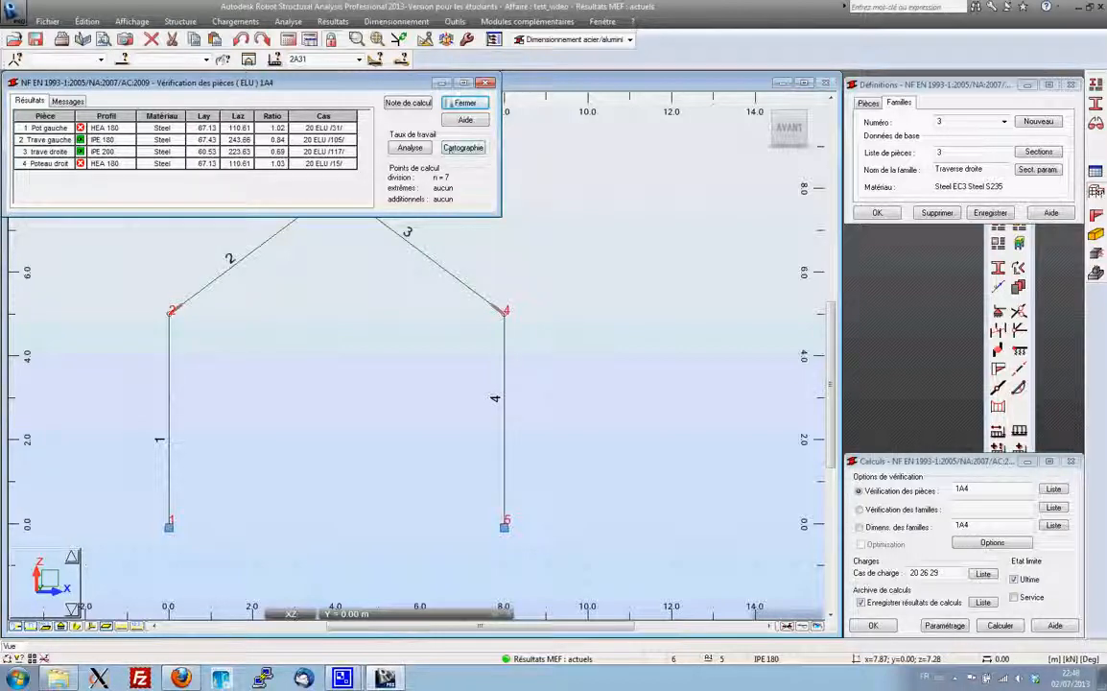
left_click(451, 102)
left_click(161, 187)
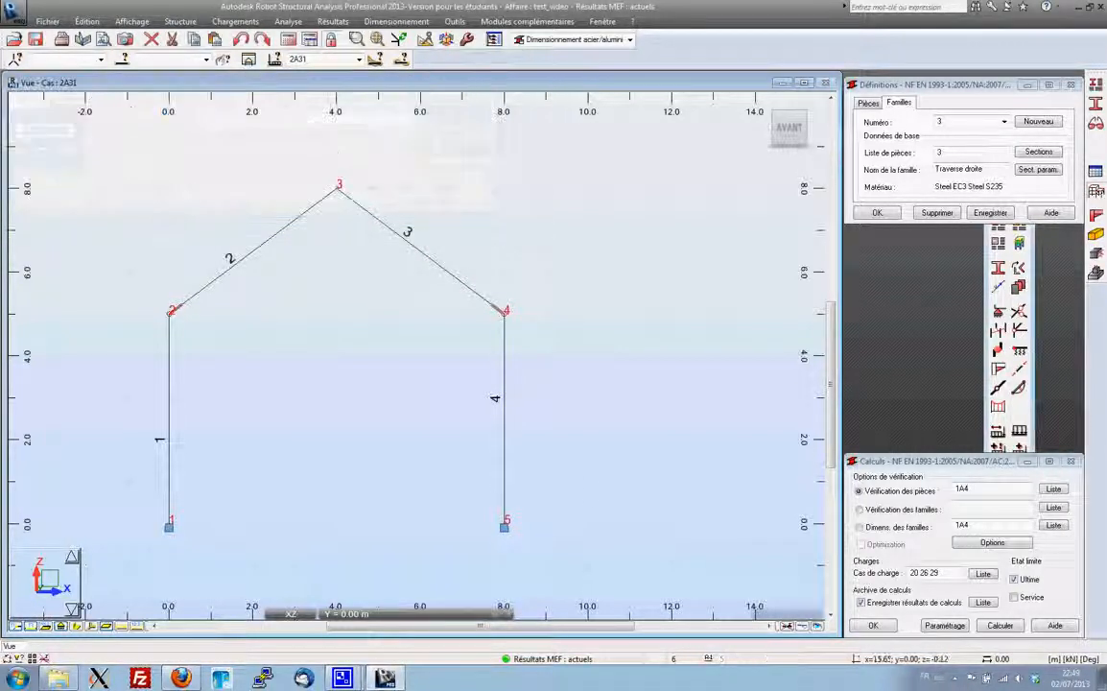
Step: Design families 1 to 4 once more, apply all newly proposed sections to the structure, and discard the results
left_click(900, 535)
left_click(1000, 625)
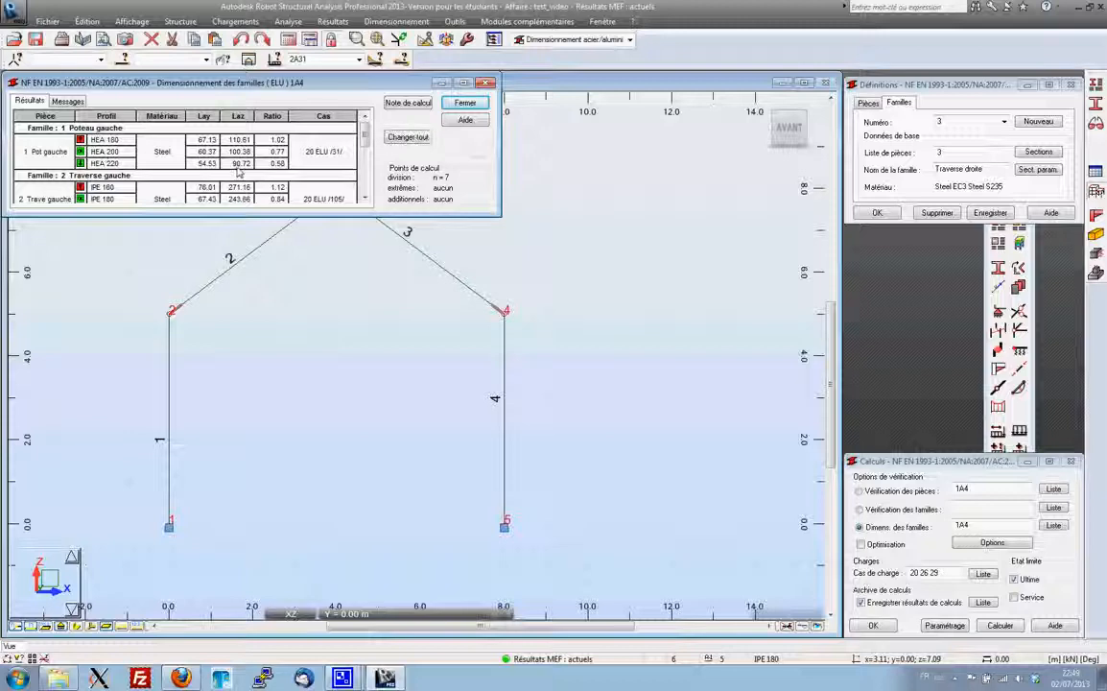
left_click(407, 137)
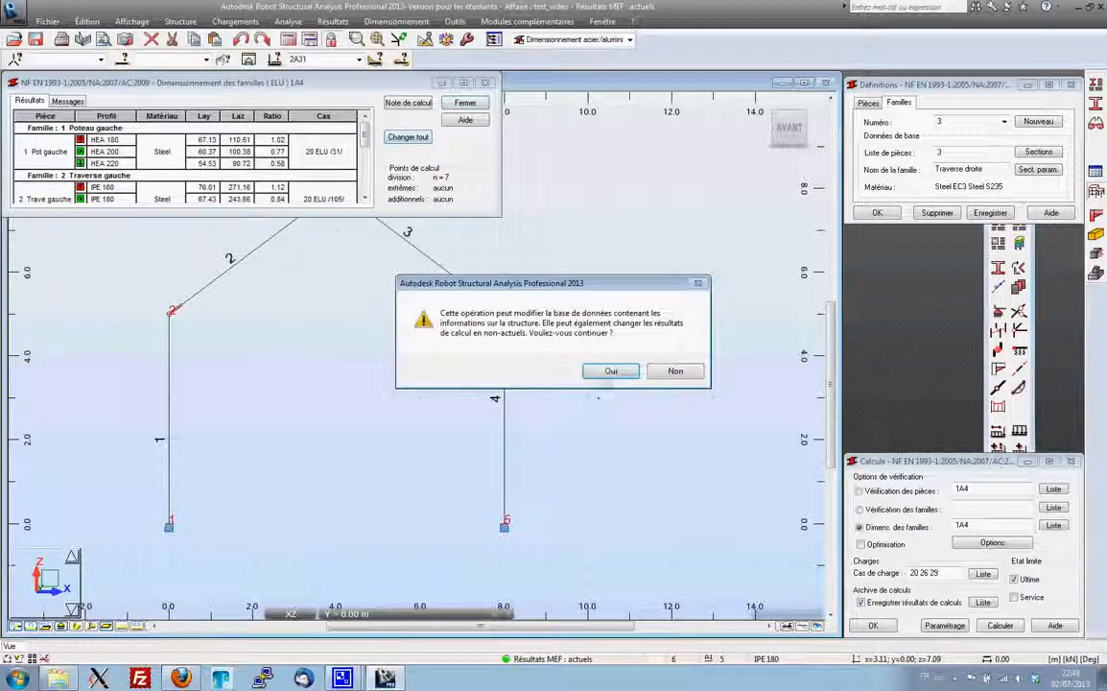
left_click(544, 345)
left_click(466, 103)
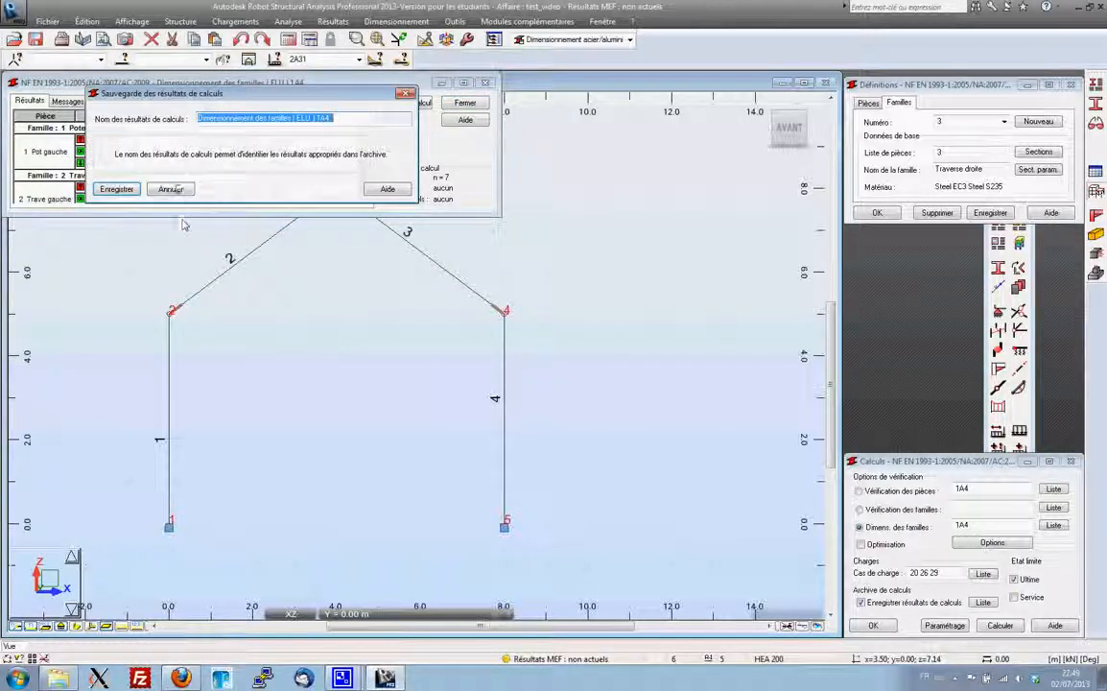
left_click(176, 187)
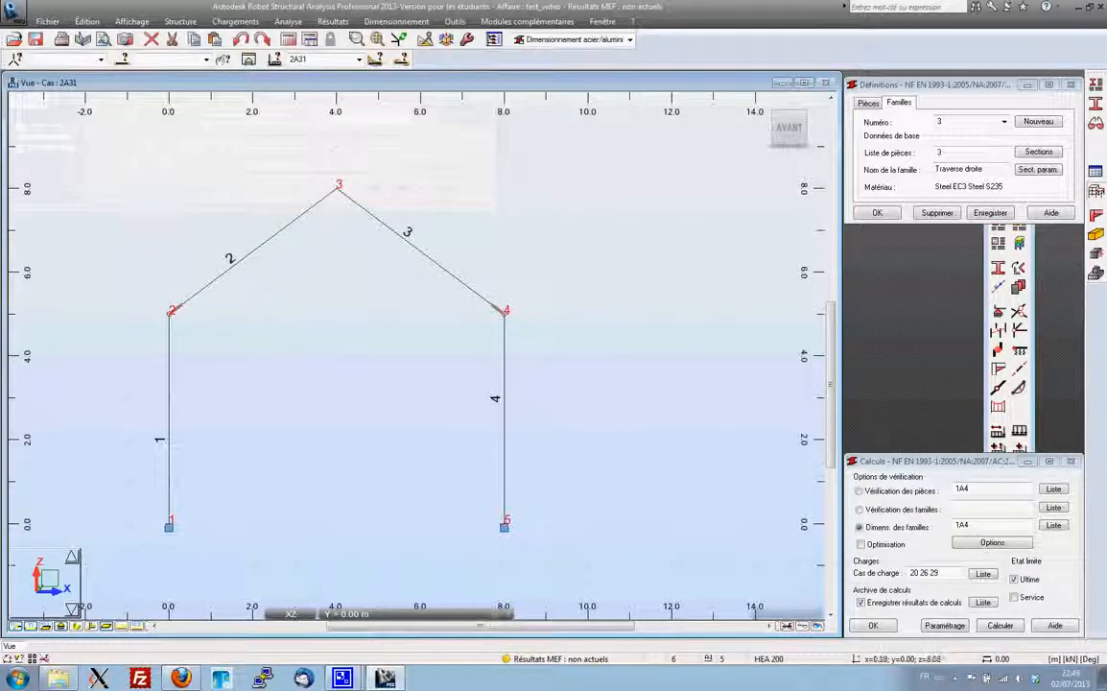
Step: Recalculate the structure, run the final verification of members 1 to 4, review it, and close it without saving
left_click(868, 491)
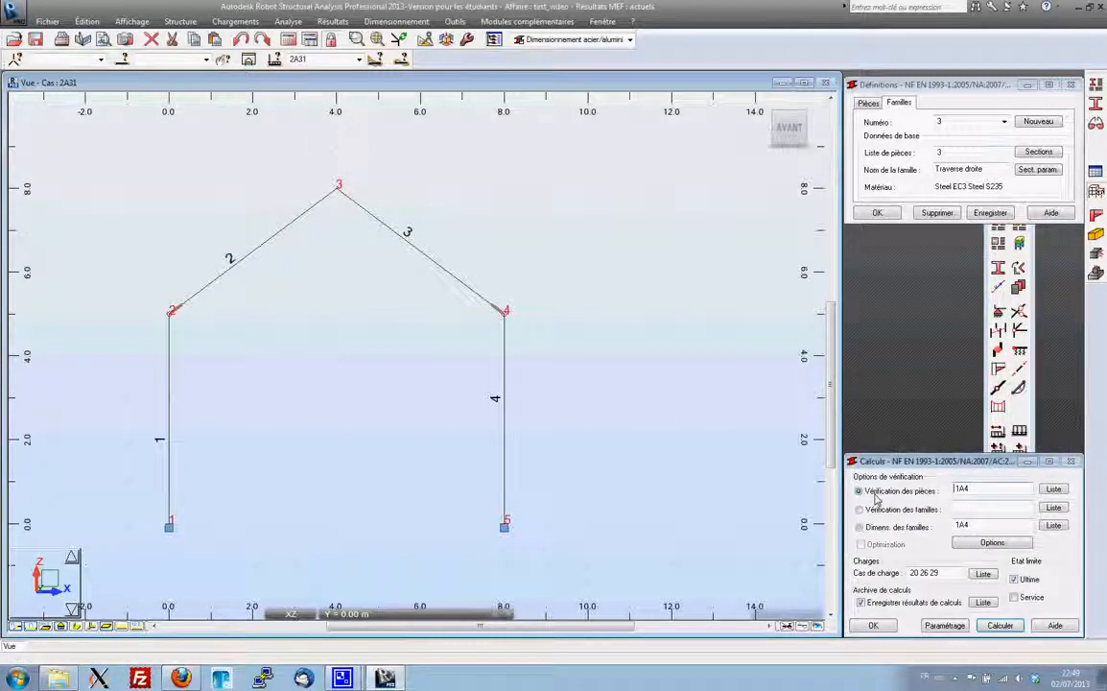
left_click(1001, 625)
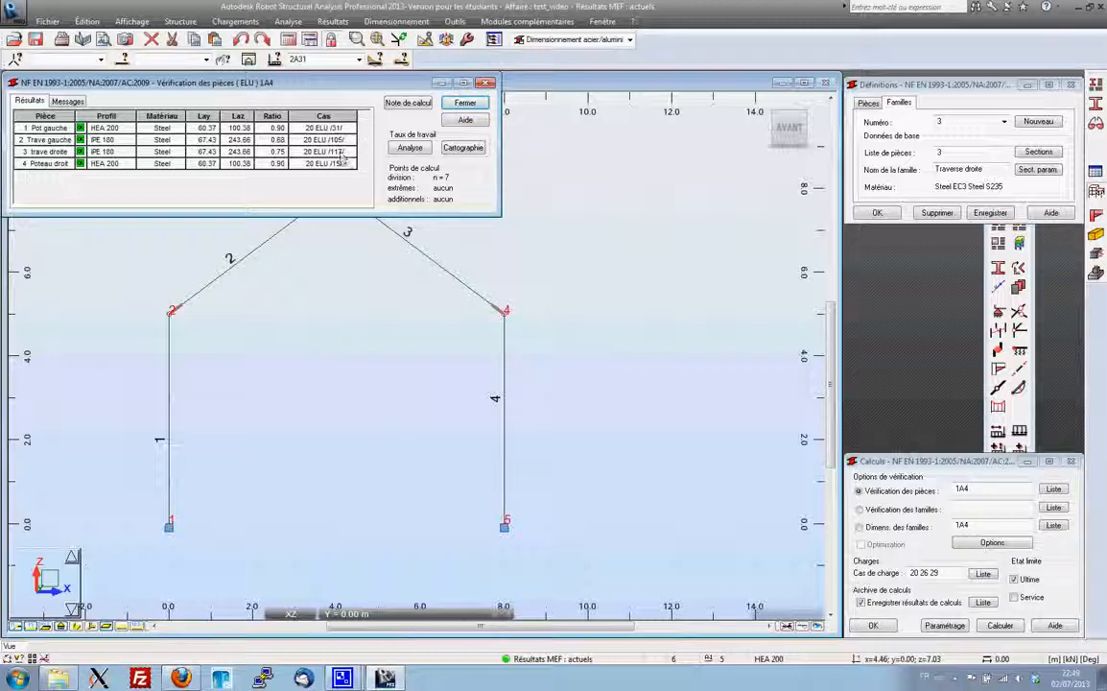
left_click(464, 103)
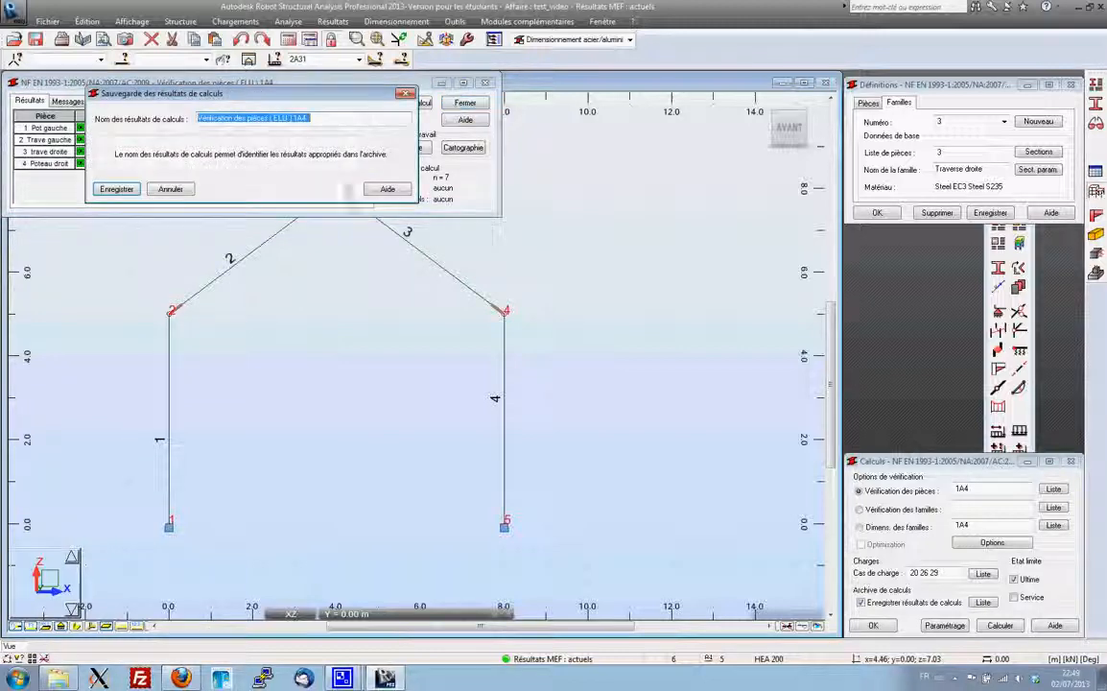
left_click(173, 188)
left_click(343, 677)
left_click(325, 629)
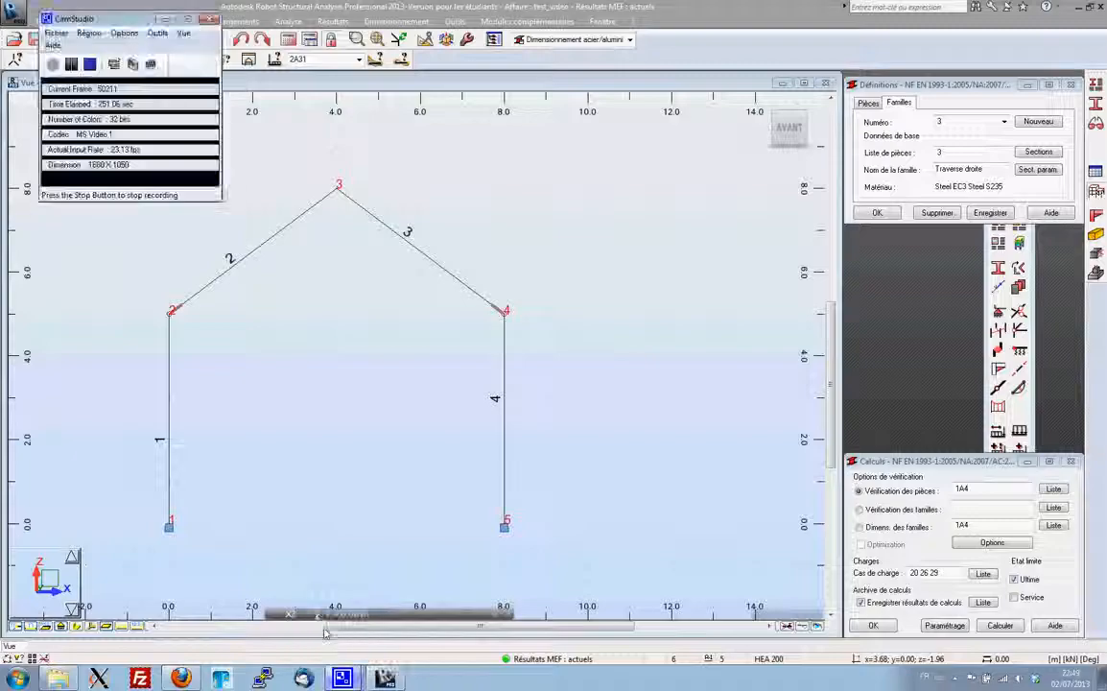